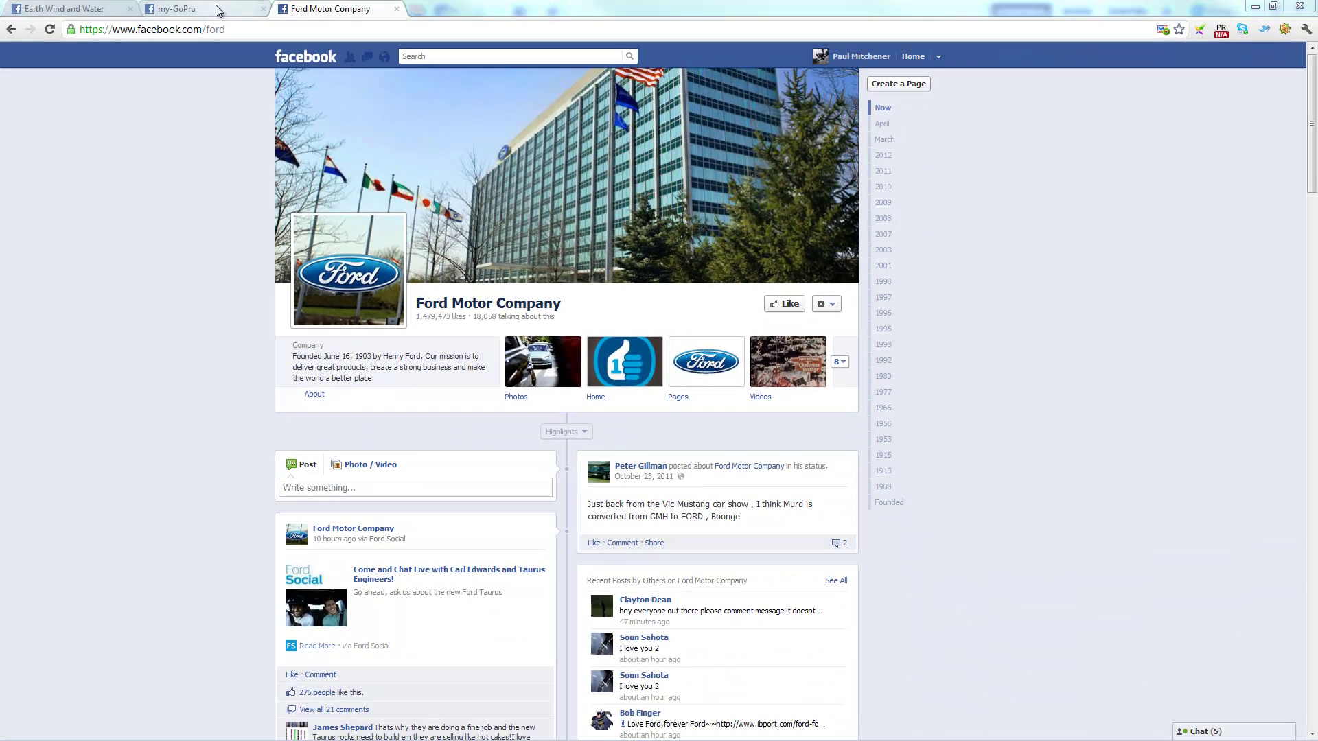
Check the my-GoPro Facebook page, then switch to the Earth Wind and Water page.
left_click(217, 10)
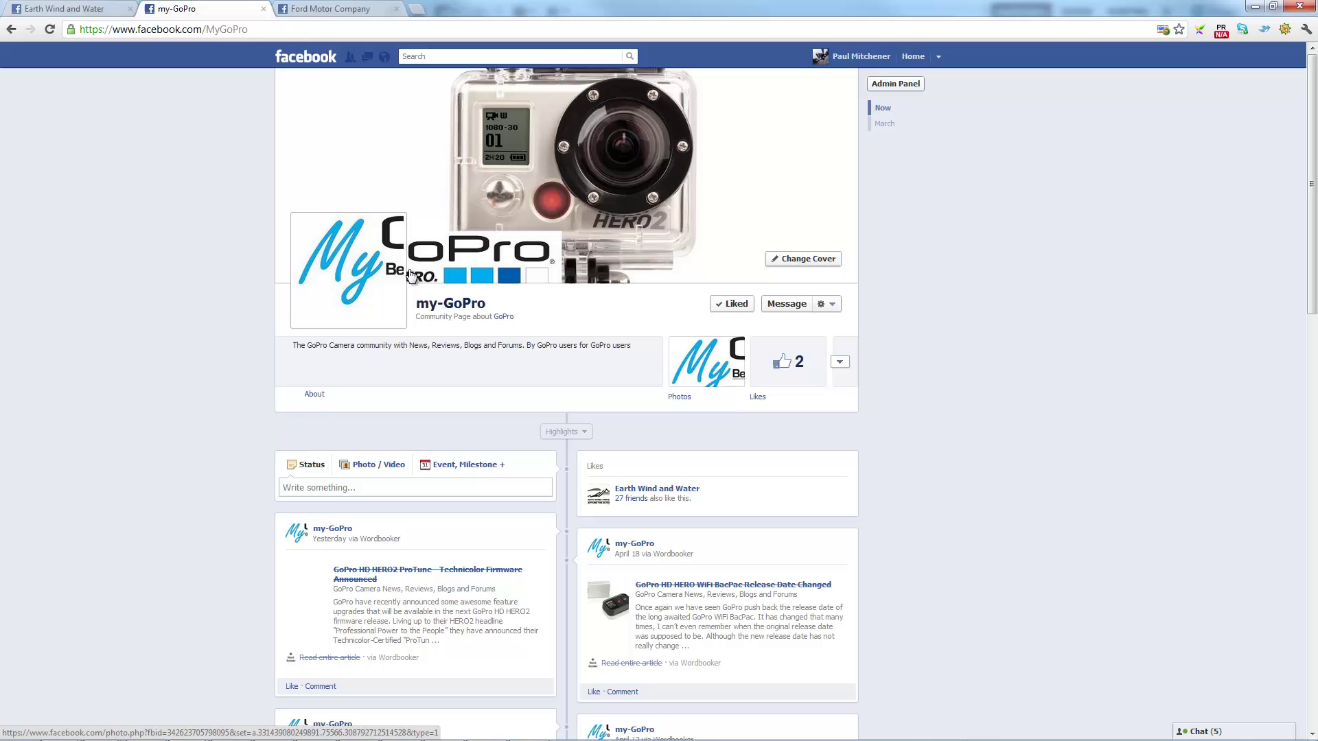
mouse_move(344, 294)
key("ctrl+Page_Up")
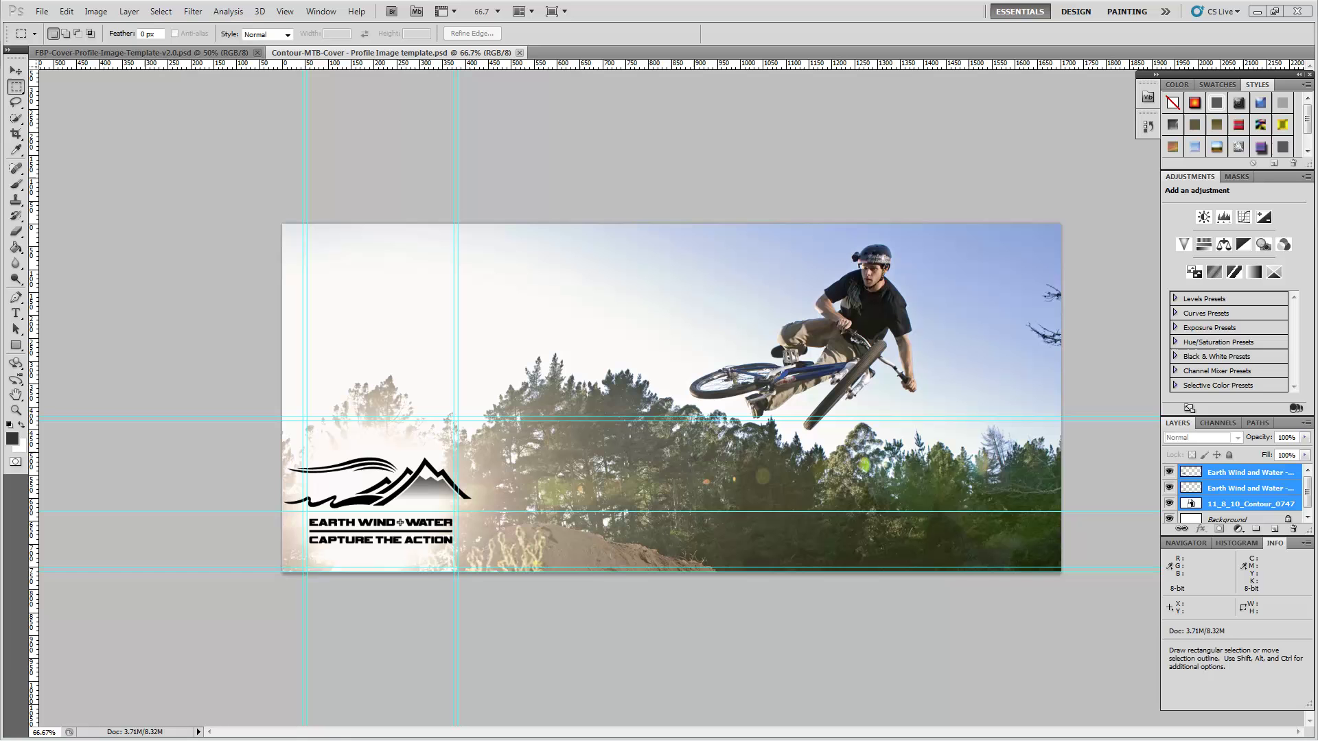
left_click(97, 12)
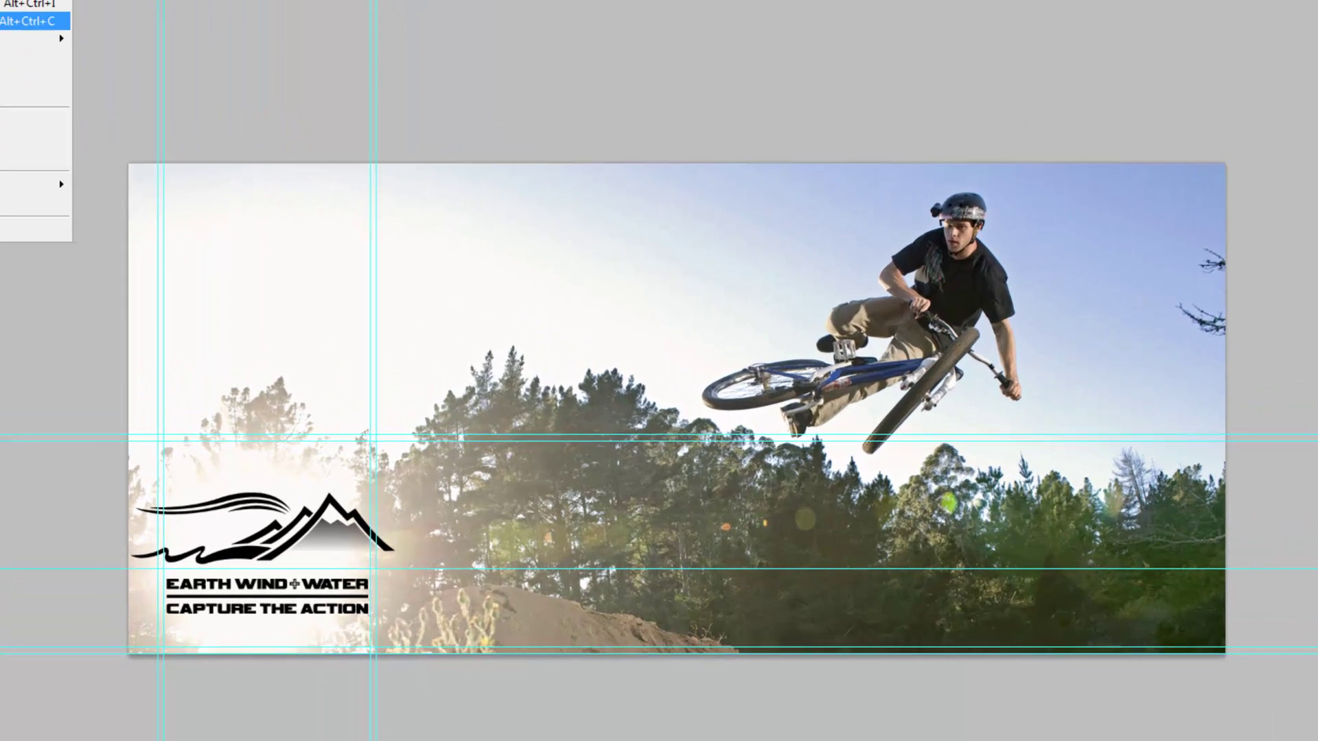
left_click(124, 124)
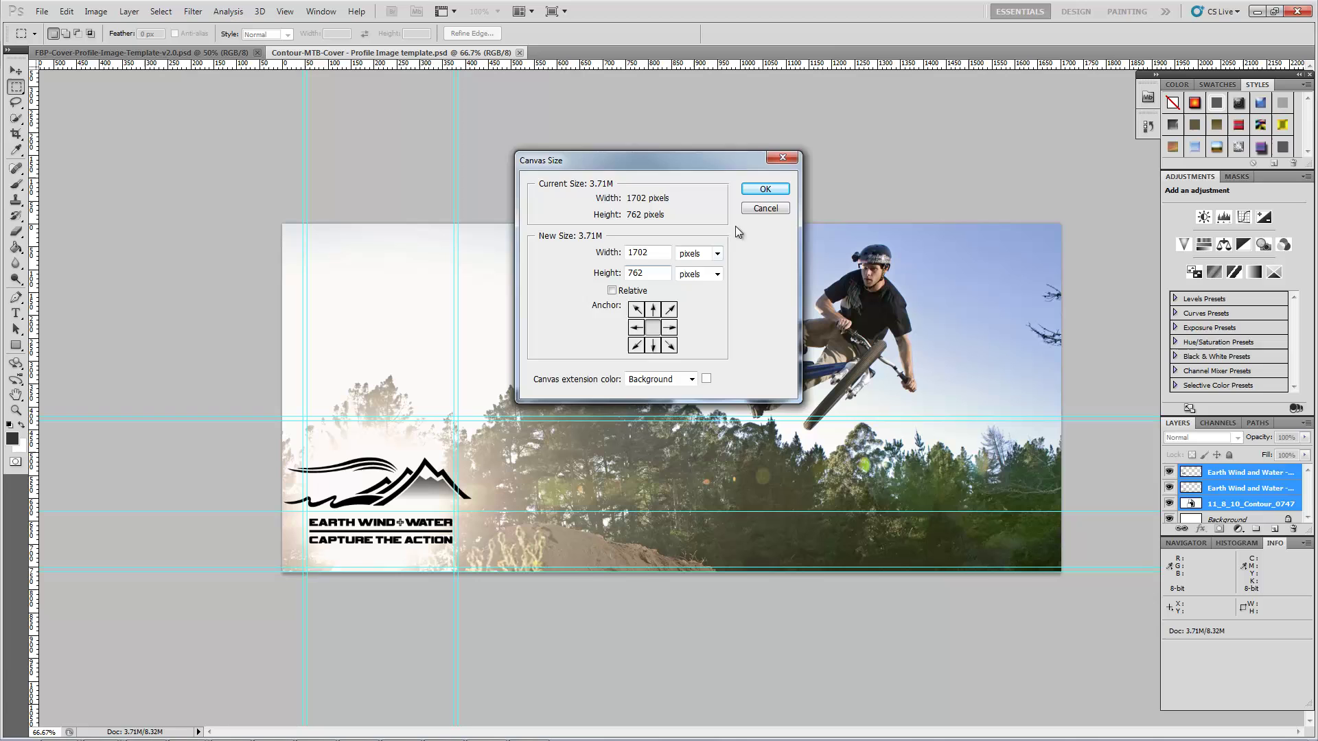
left_click(763, 208)
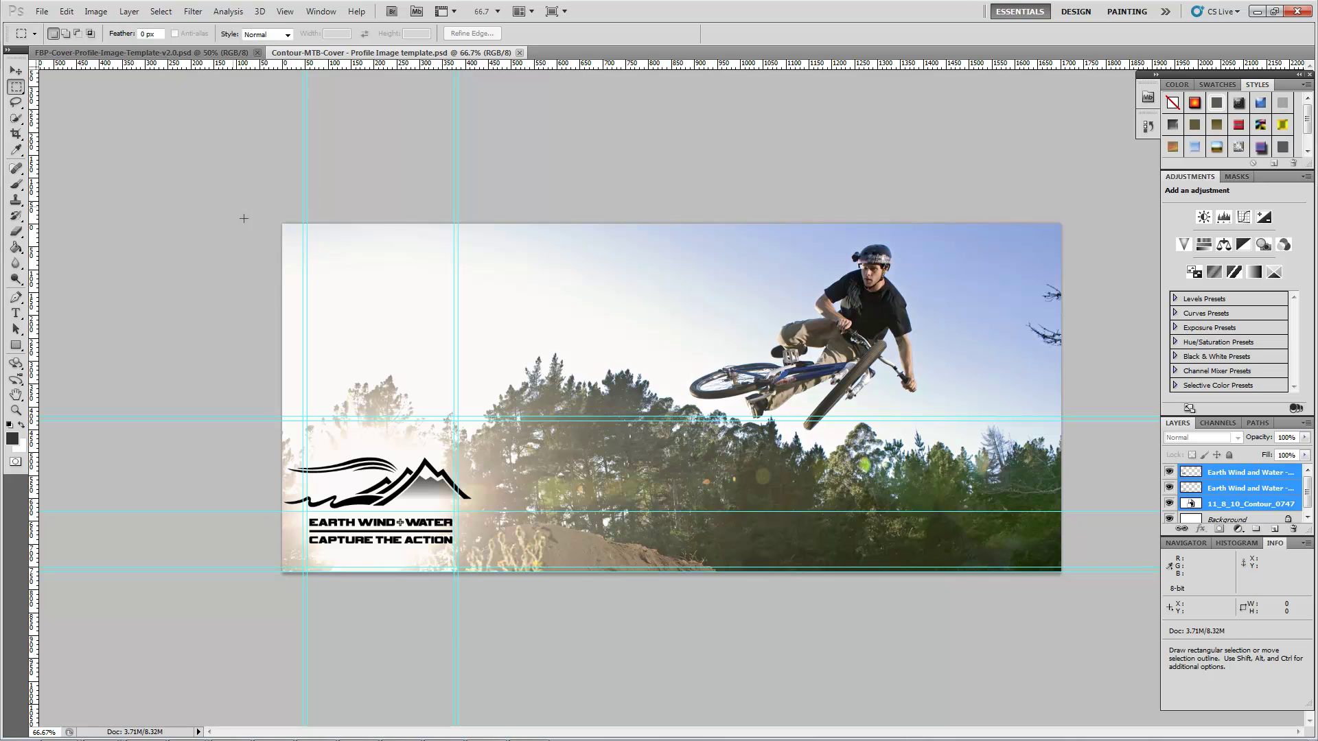
left_click_drag(244, 218, 1088, 502)
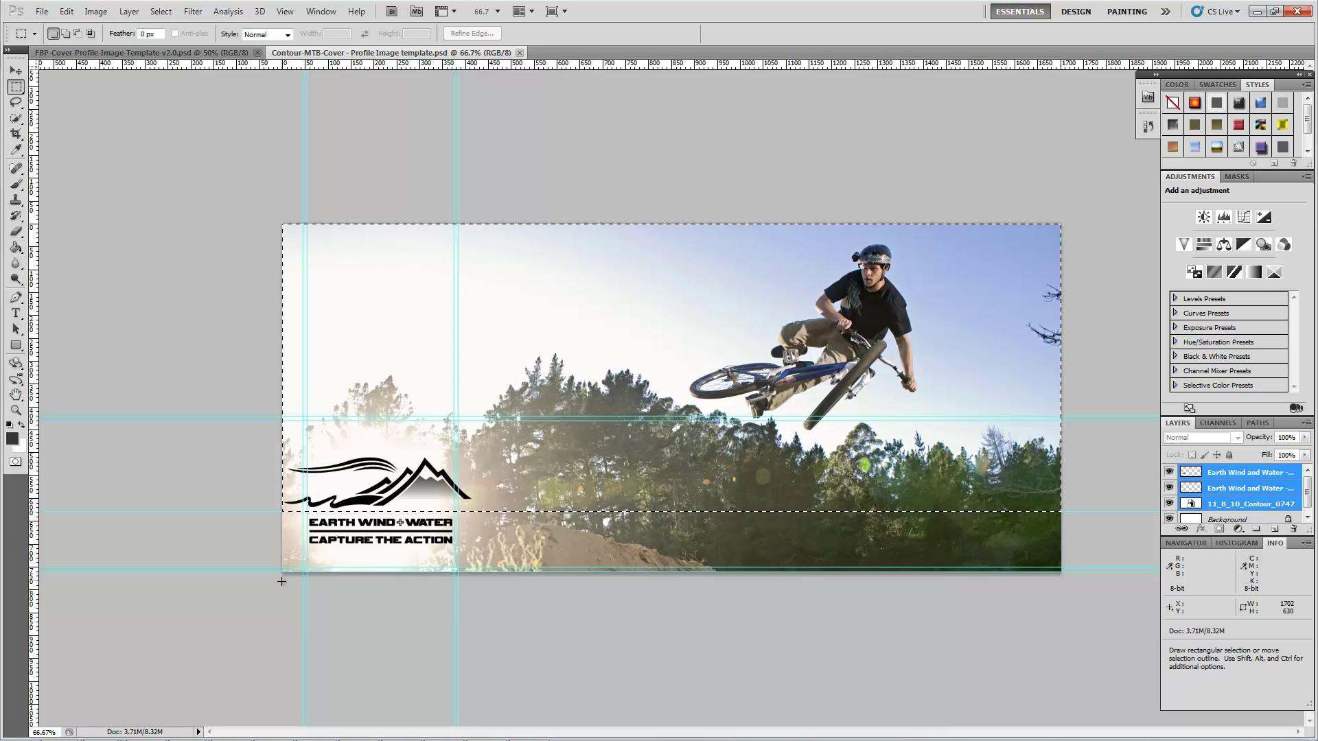
left_click_drag(303, 571, 459, 513)
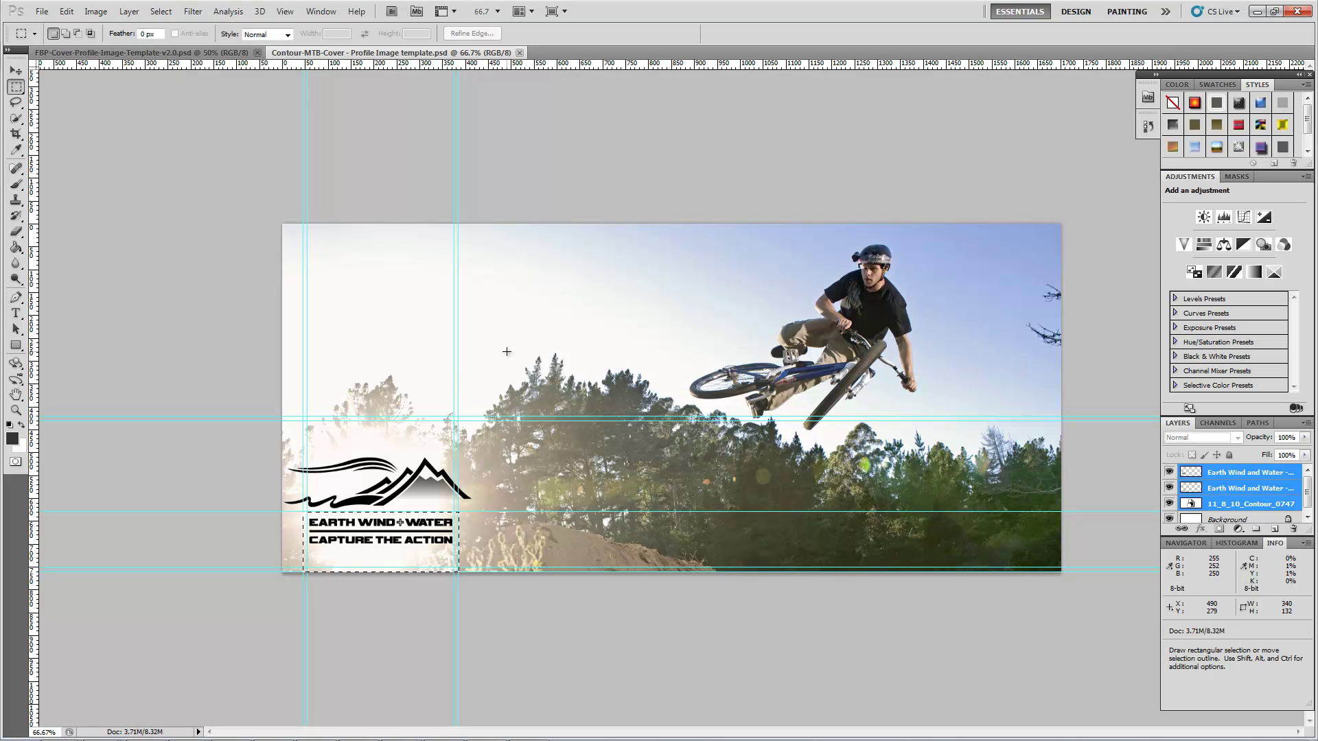
key("alt+Tab")
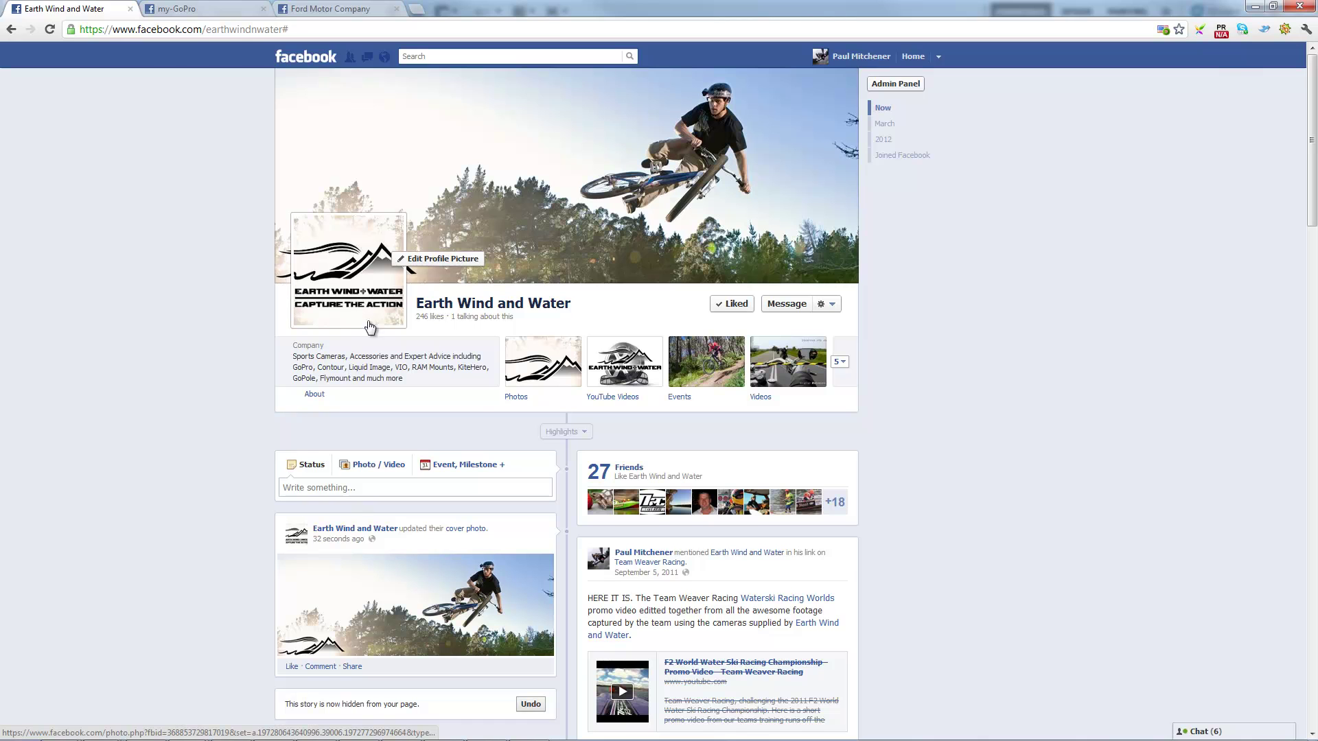
key("alt+Tab")
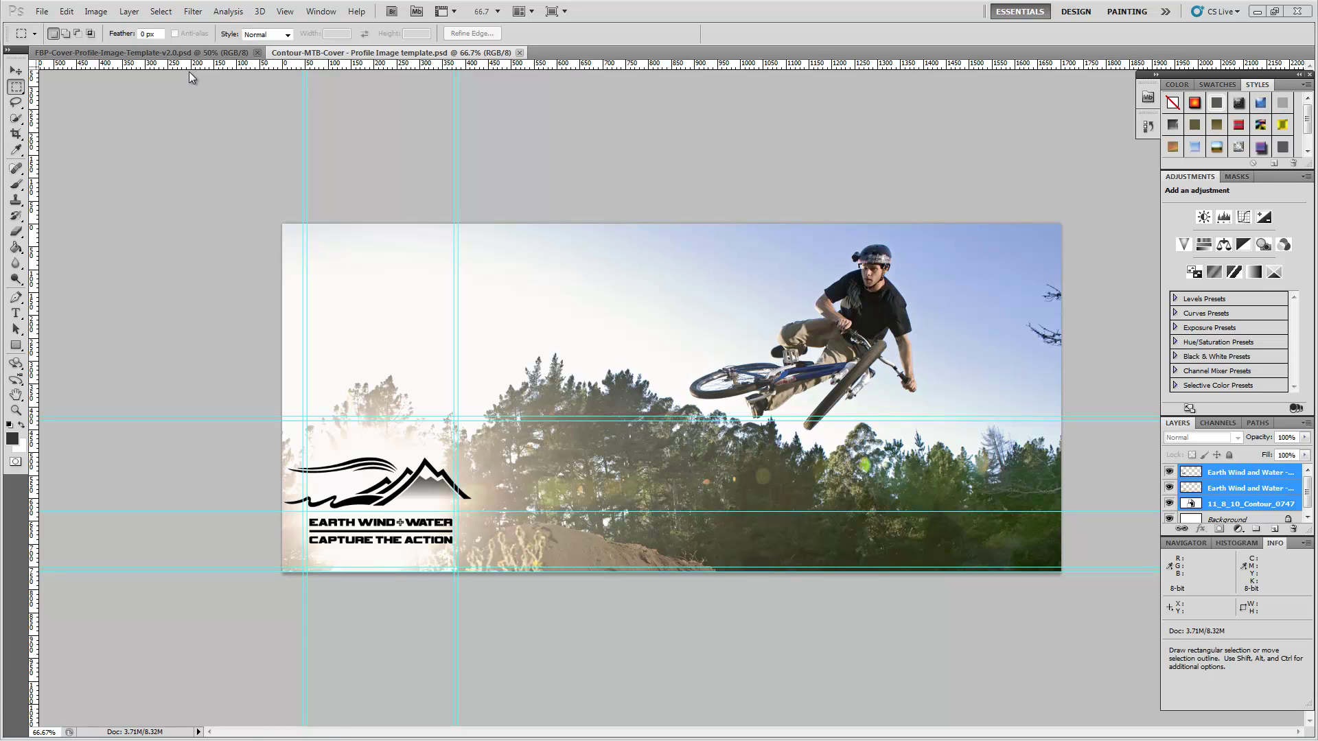
Bring up the blank FBP-Cover template, then review the my-GoPro Facebook page and its profile picture.
left_click(193, 54)
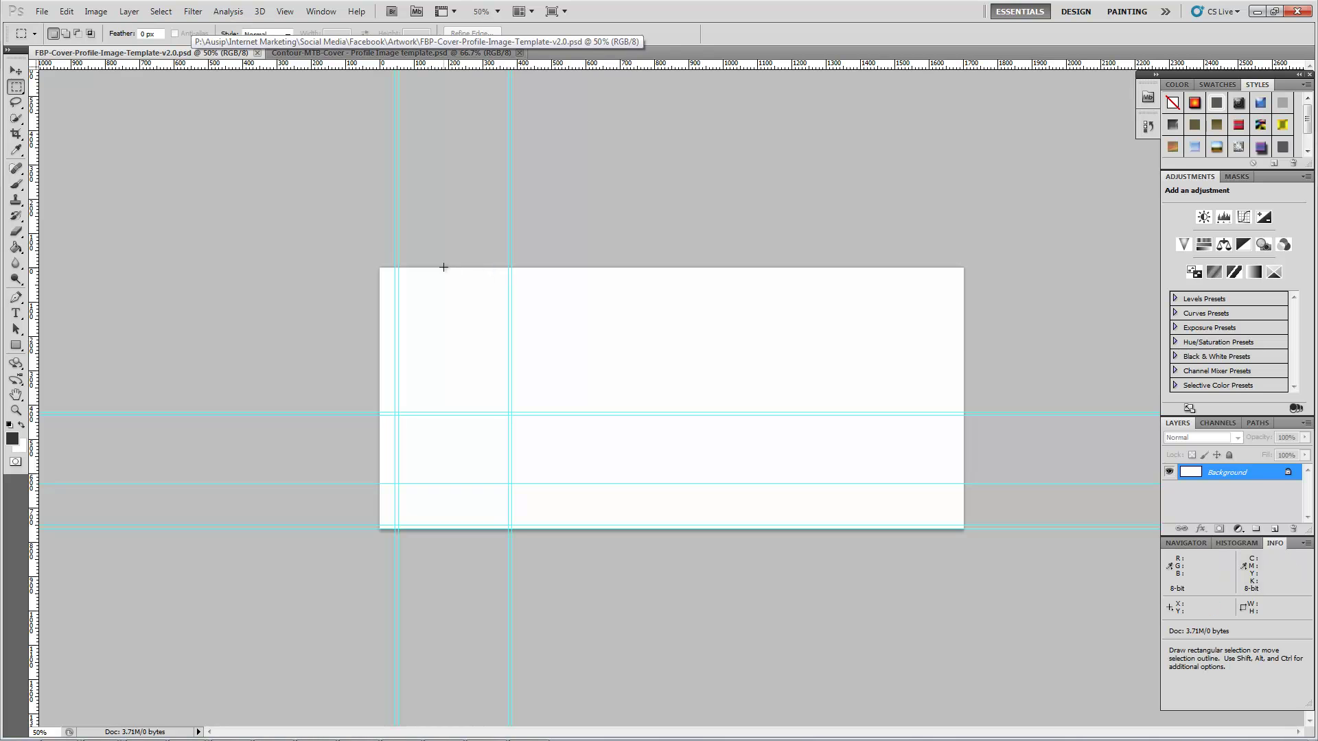
key("alt+Tab")
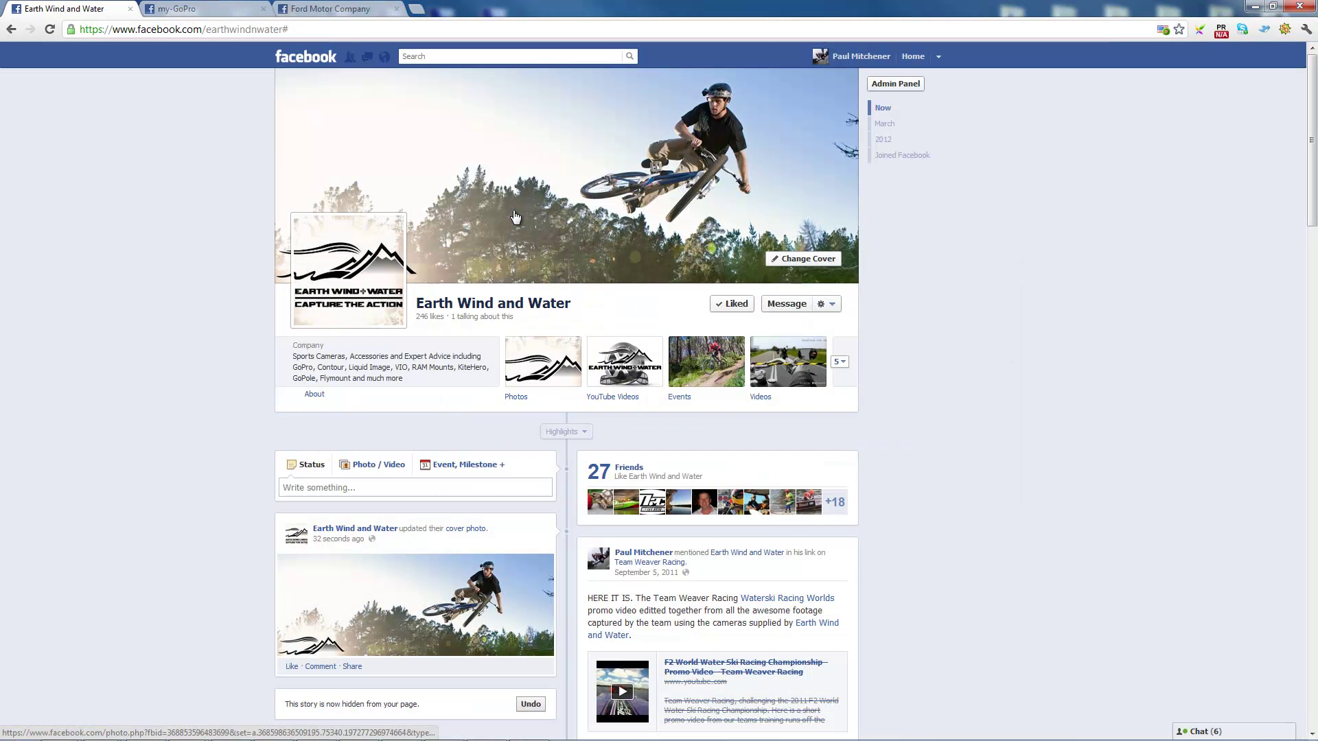
left_click(182, 9)
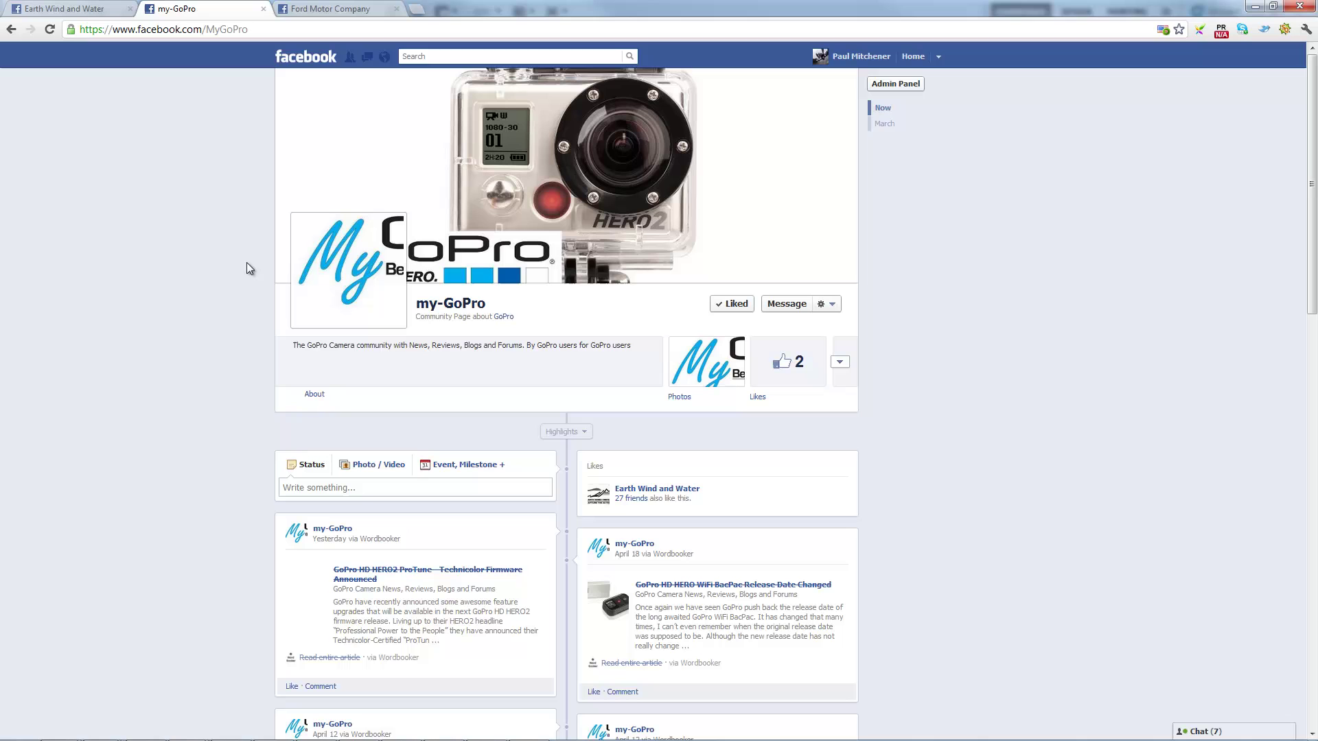
mouse_move(319, 268)
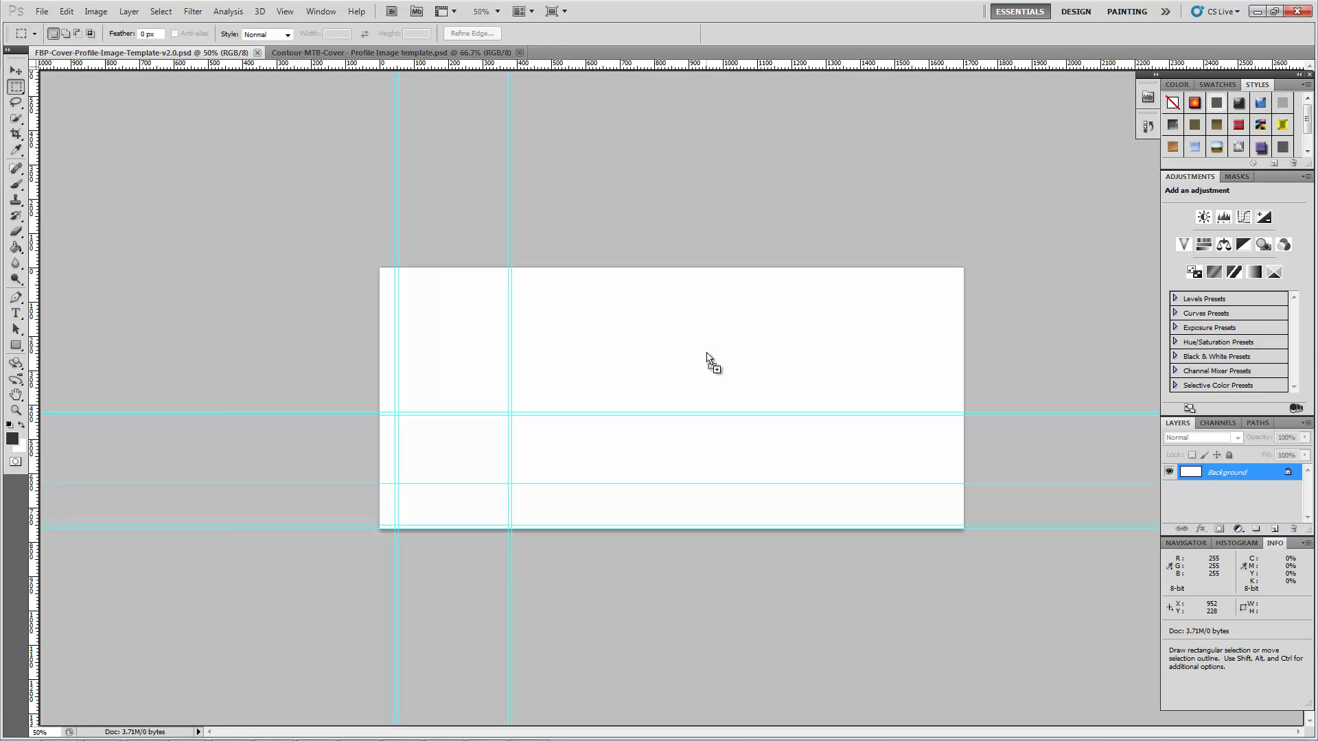
Place the HD2_Housing_White_Front photo on the template, scaled to about 302% to fill the cover height.
left_click_drag(645, 371, 649, 365)
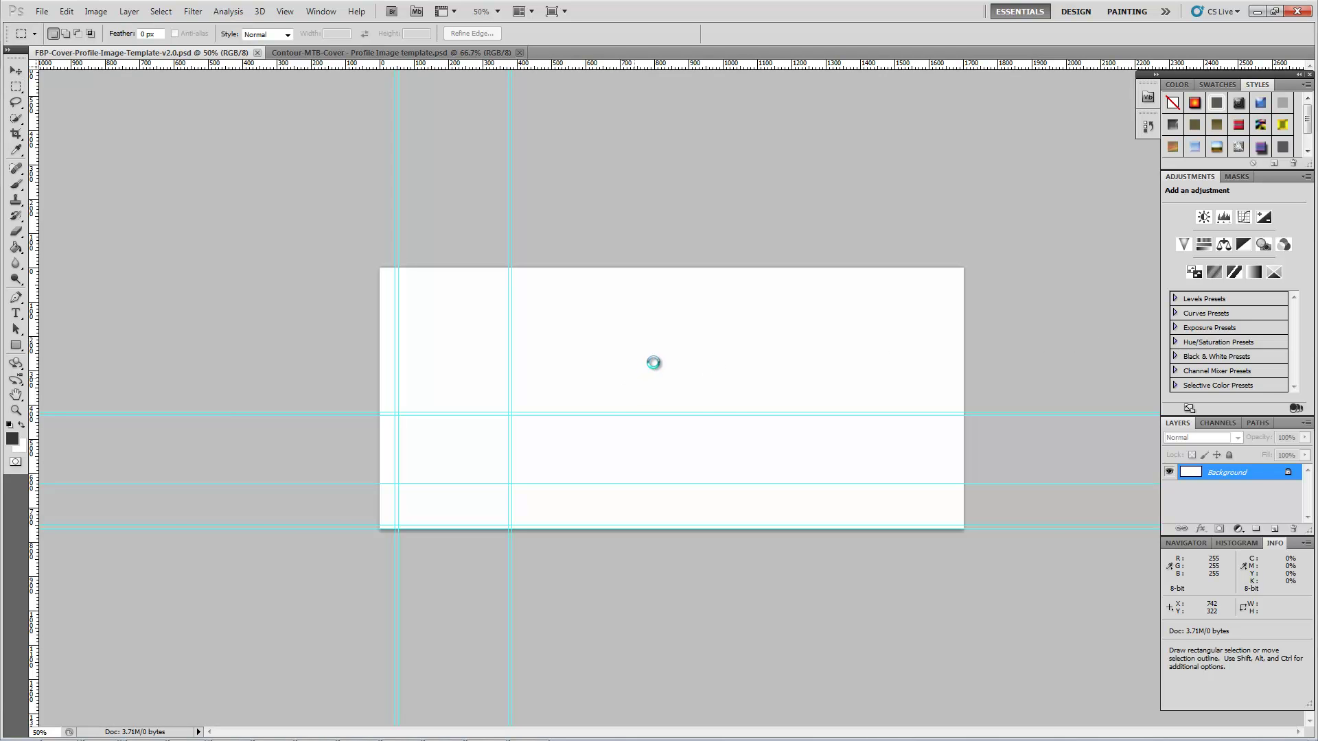
left_click_drag(733, 337, 987, 193)
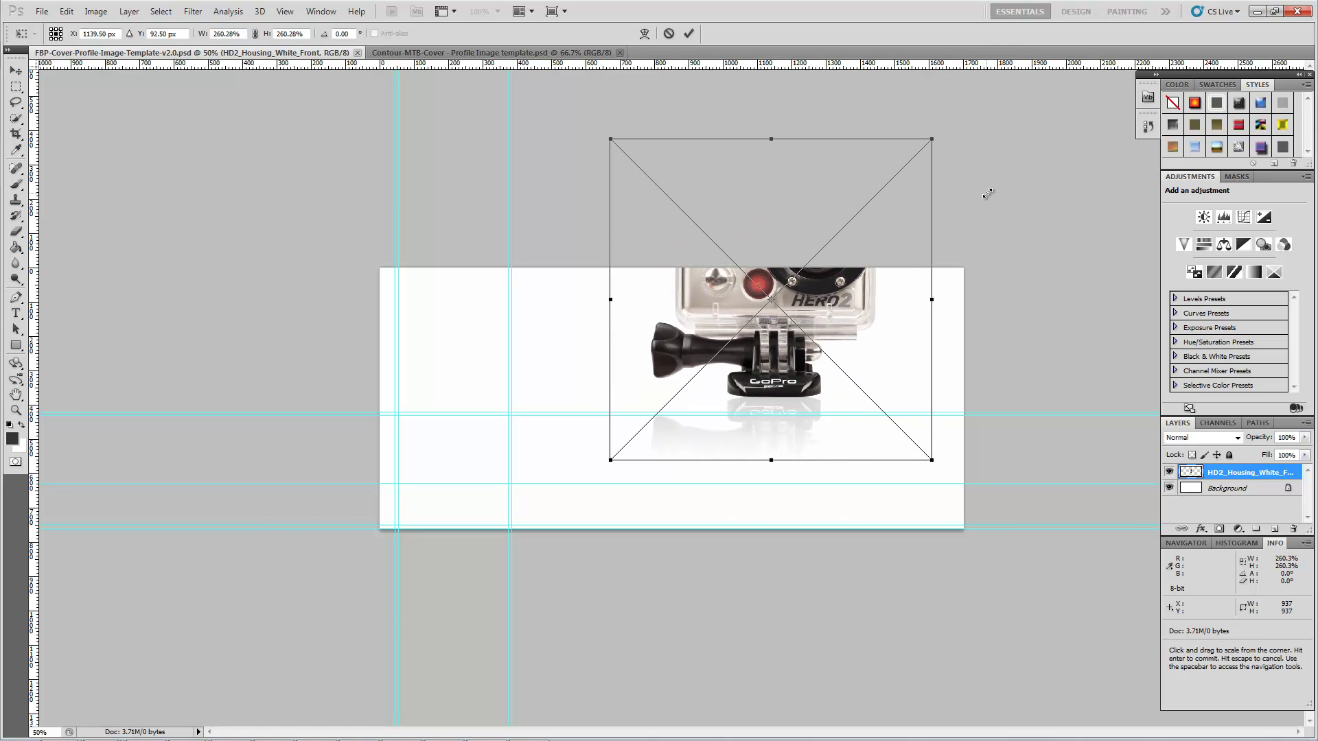
left_click_drag(772, 327, 660, 465)
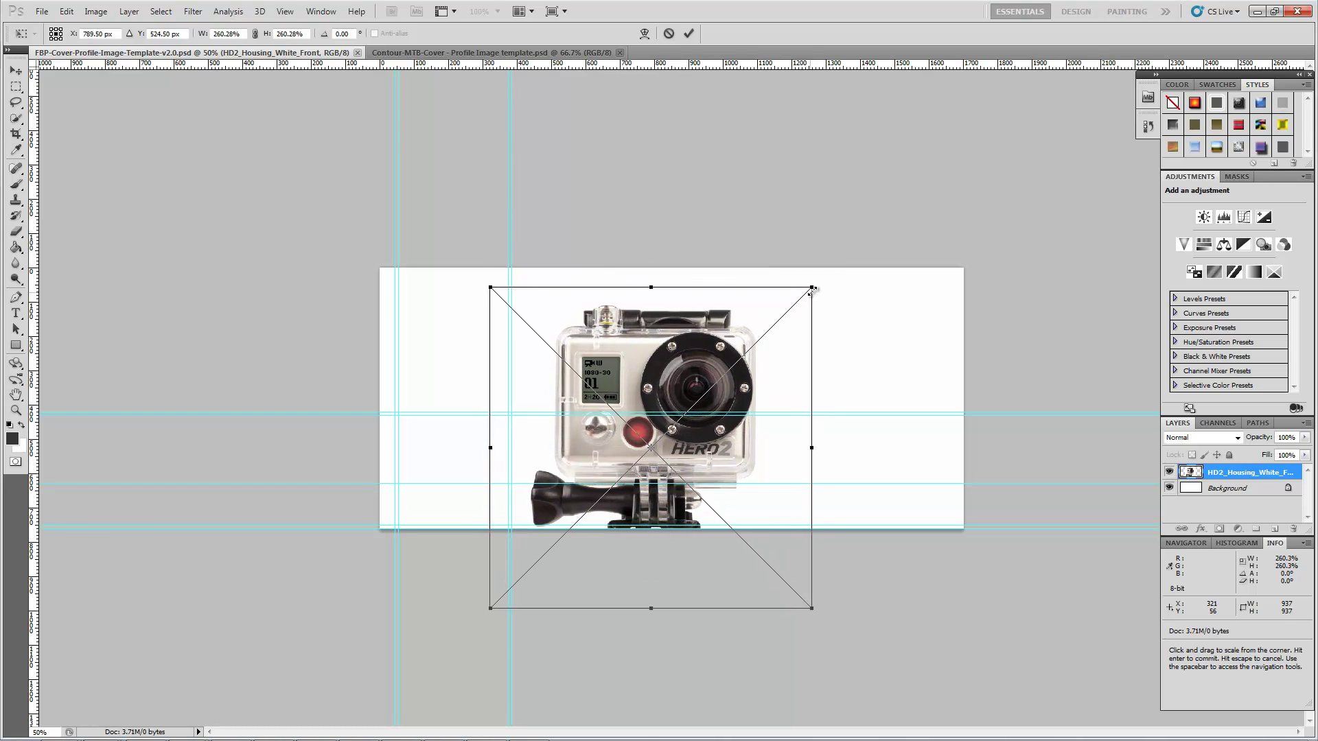
left_click_drag(811, 289, 889, 243)
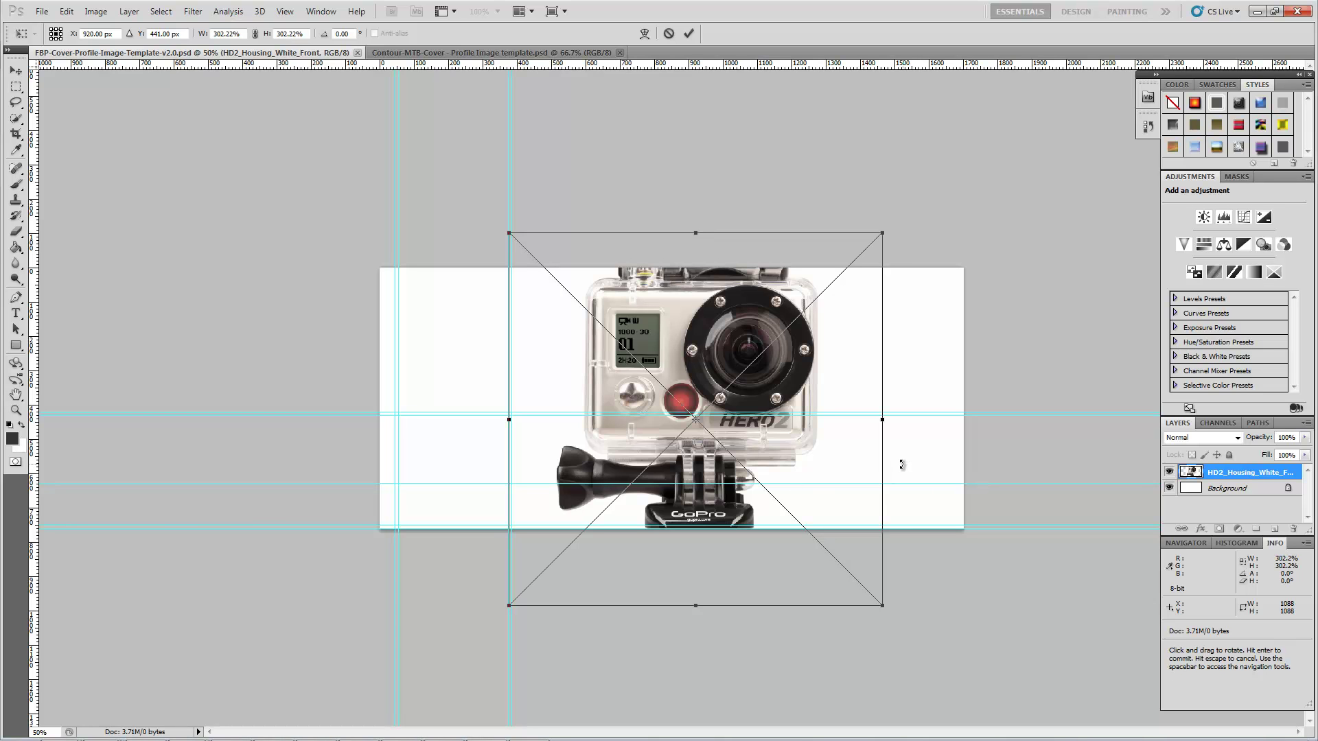
key("Left")
key("Left")
key("Left")
key("Left")
key("Left")
key("Left")
key("Left")
key("Left")
key("Left")
key("Left")
key("Left")
key("Left")
key("Left")
key("Left")
key("Left")
key("Left")
key("Left")
key("Left")
key("Left")
key("Left")
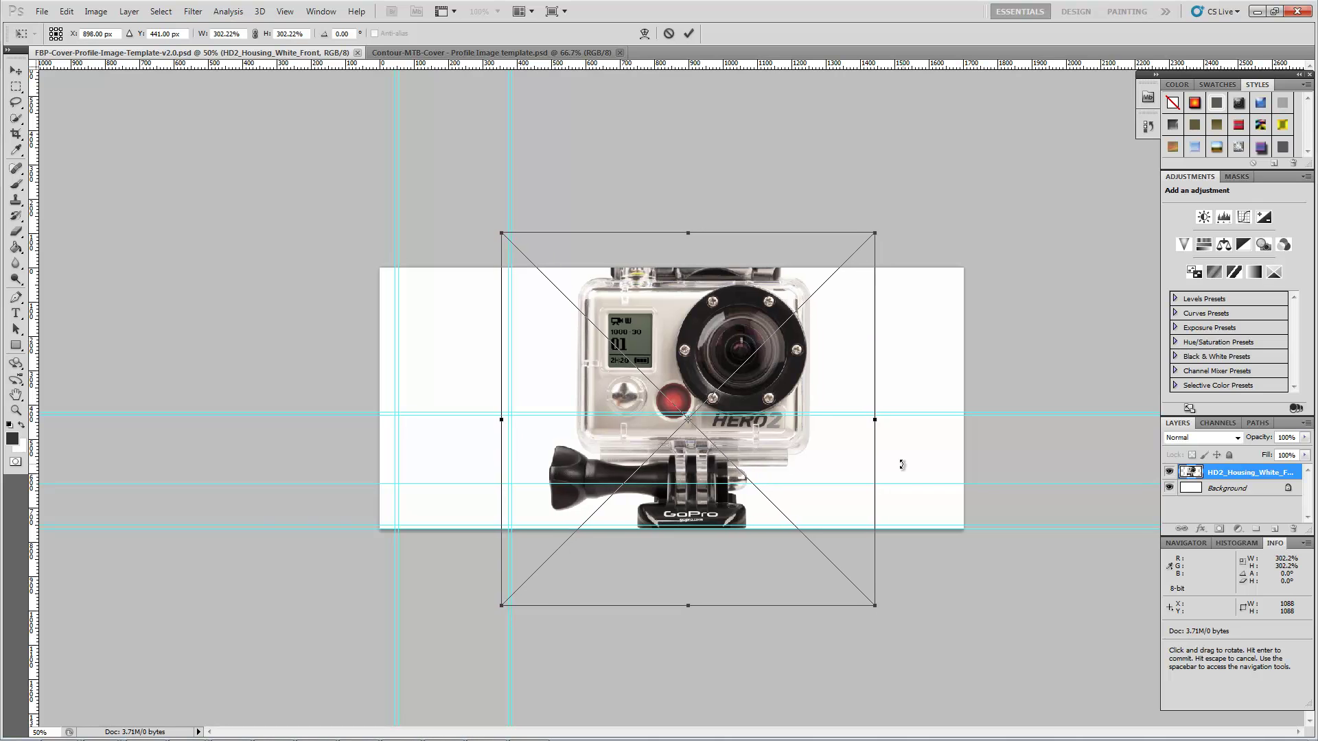
key("Left")
key("Left")
key("Left")
key("Left")
key("Left")
key("Left")
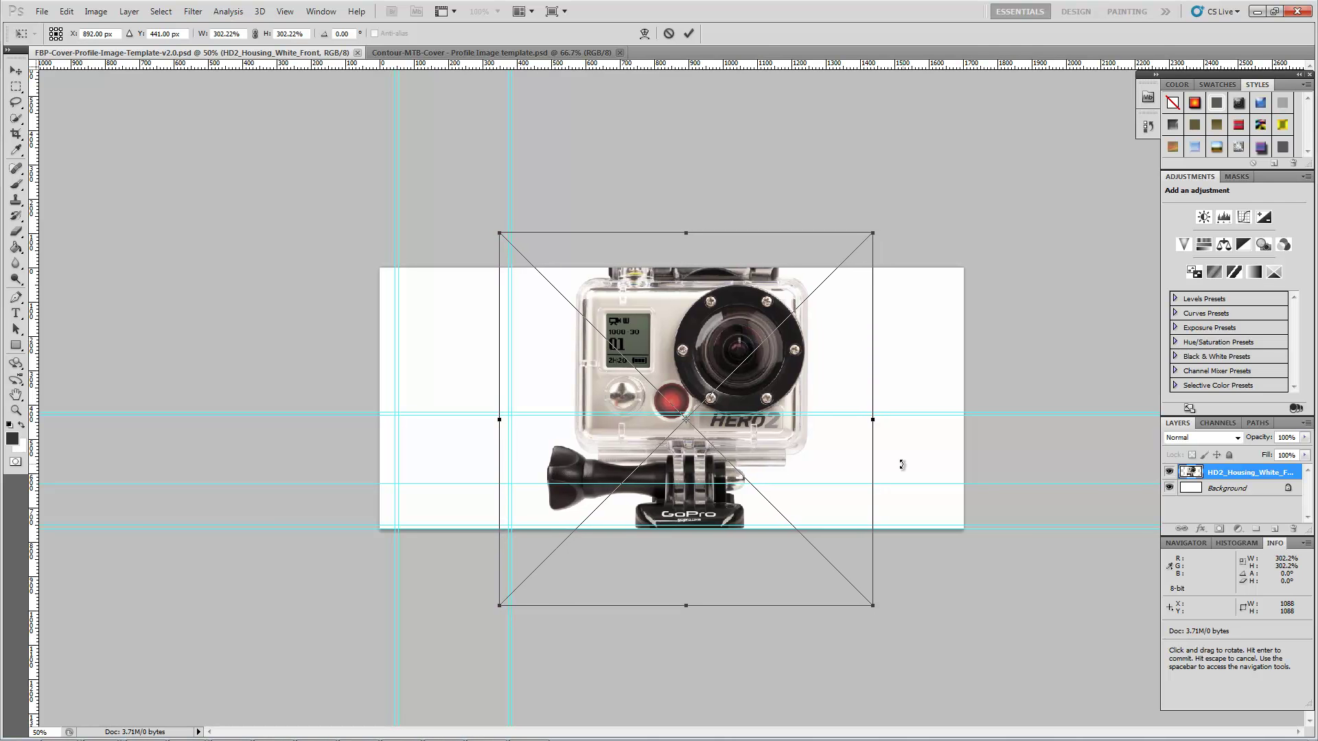
key("Left")
key("Left")
key("Left")
key("Left")
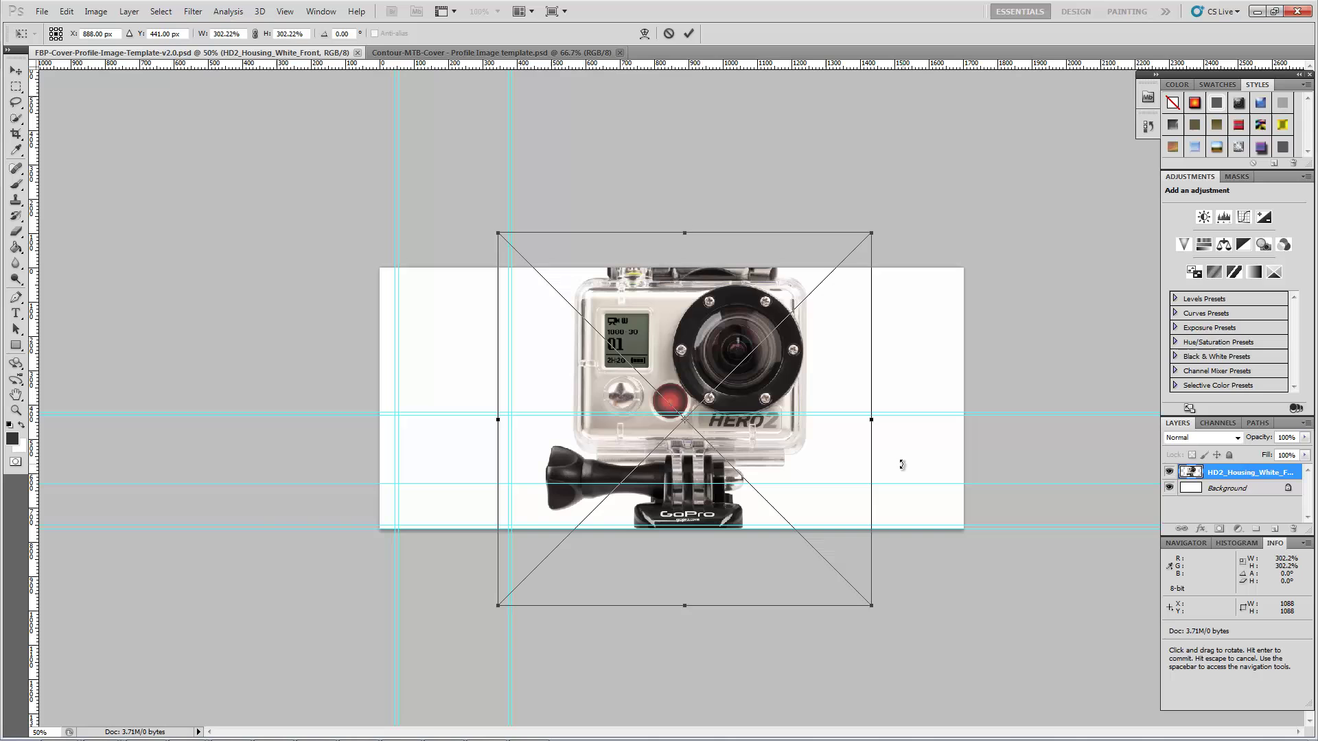
key("Return")
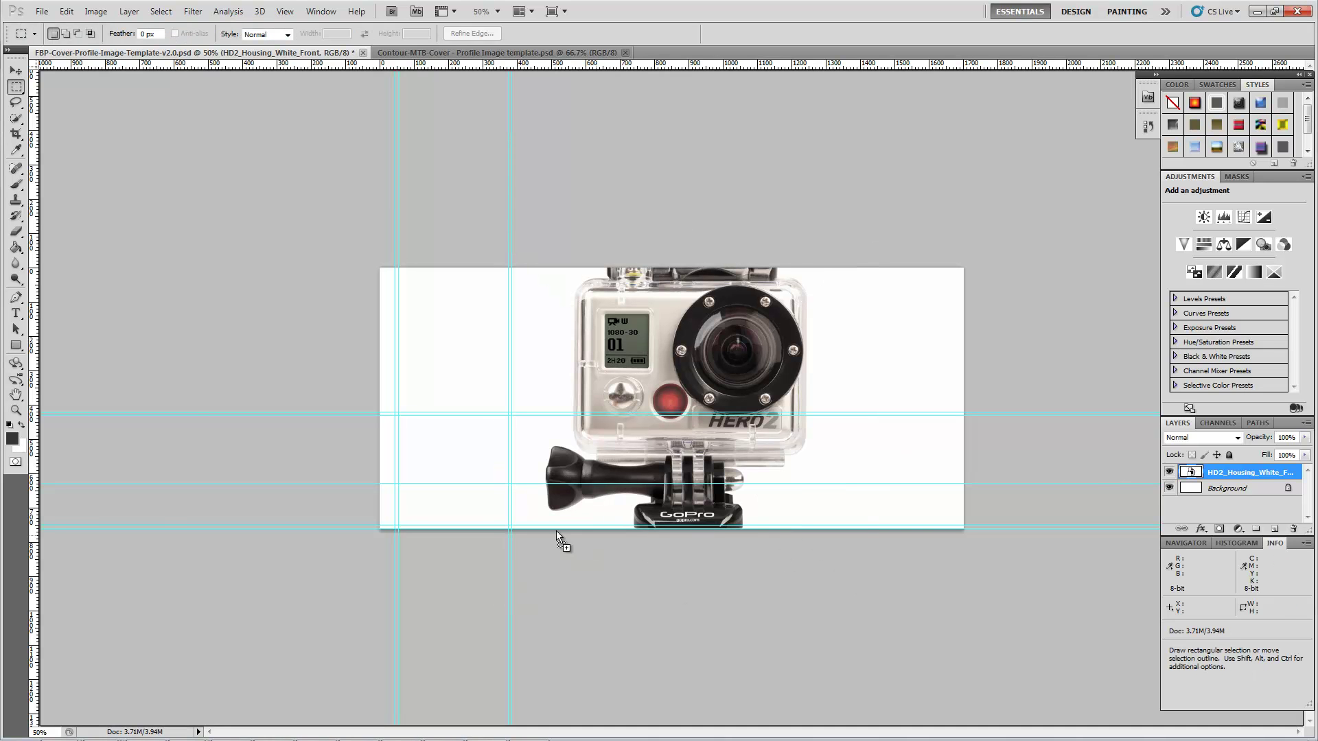
Paste the My GoPro logo as a Logo layer, enlarged and placed on the banner's lower-left guide line.
key("ctrl+v")
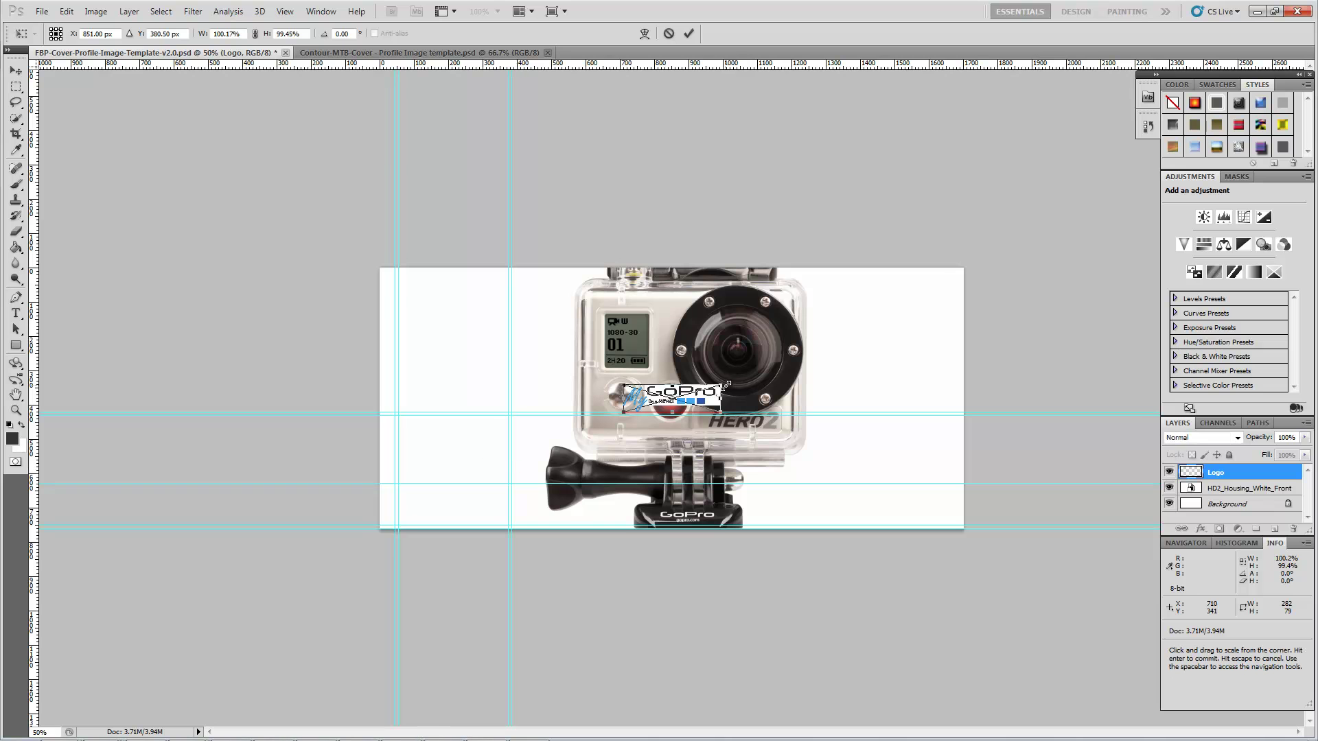
left_click_drag(721, 385, 902, 313)
left_click_drag(832, 374, 611, 482)
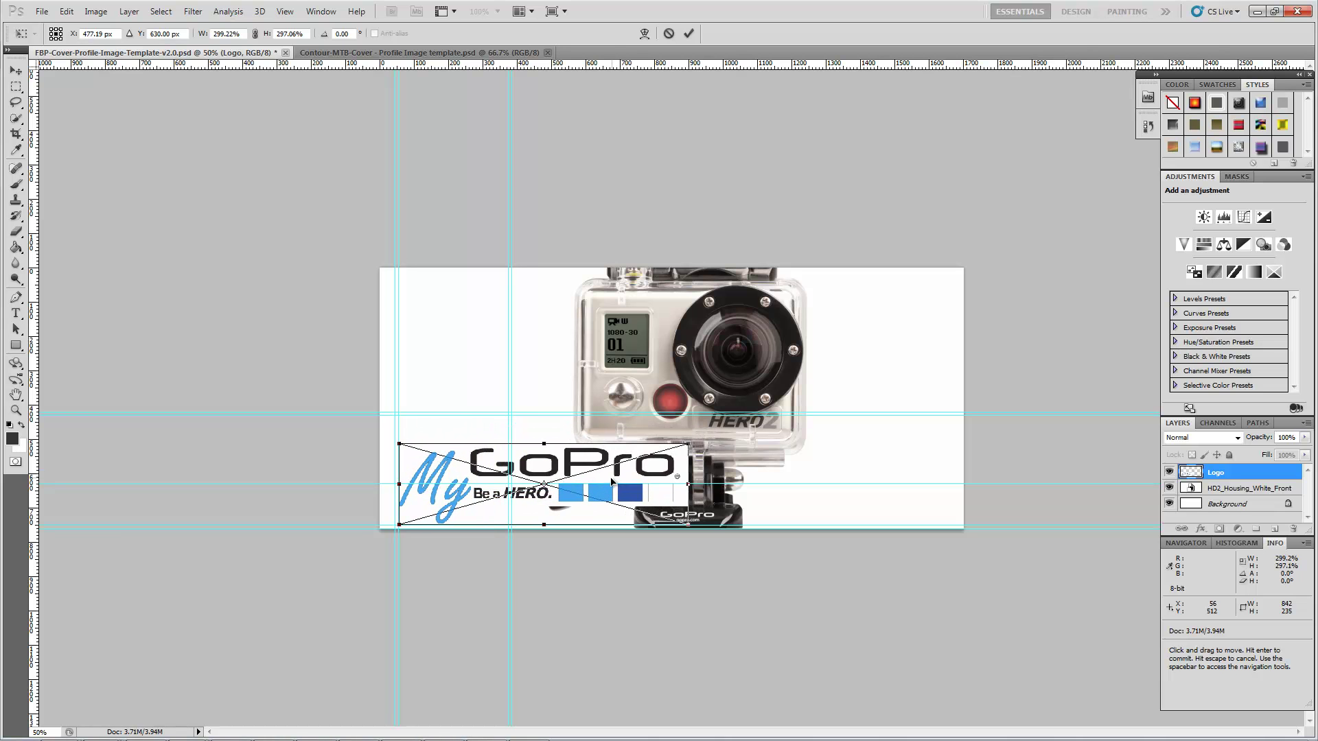
mouse_move(689, 444)
left_mouse_down()
mouse_move(746, 418)
mouse_move(701, 430)
left_mouse_up()
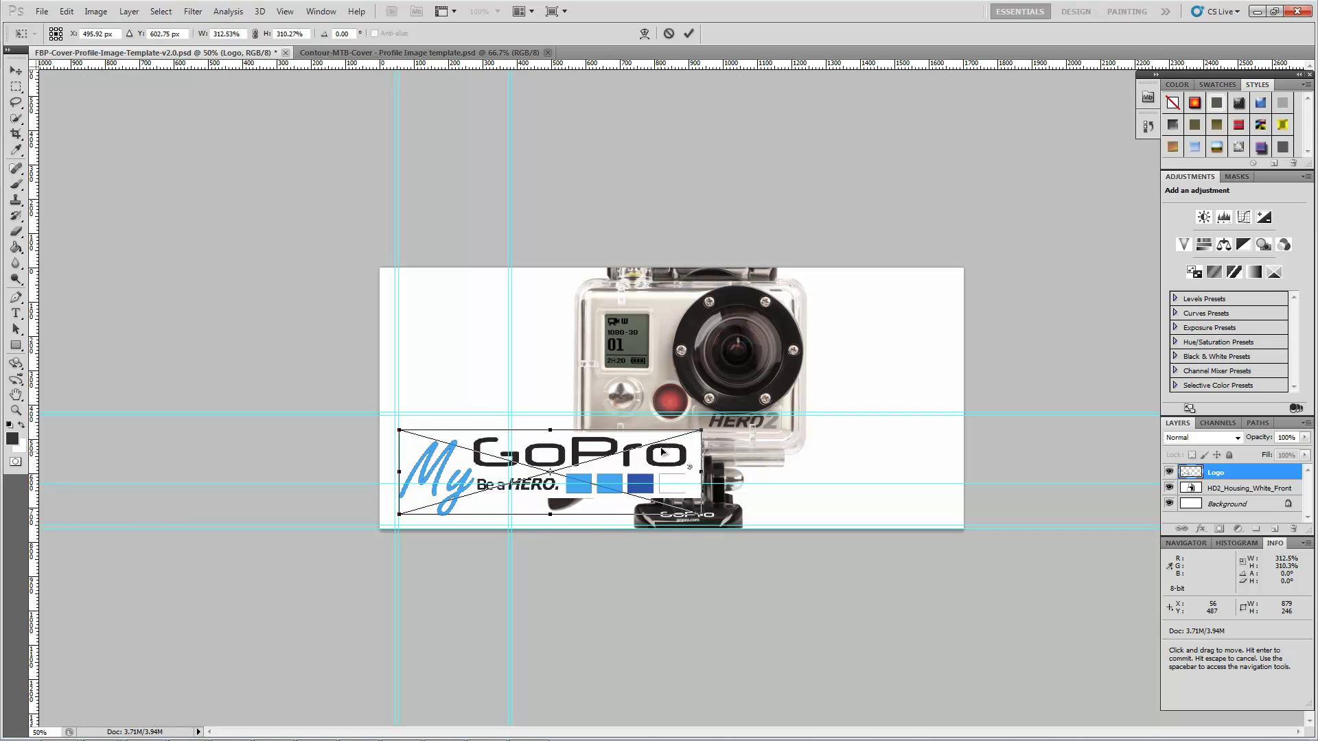
left_click_drag(663, 484, 662, 471)
key("Return")
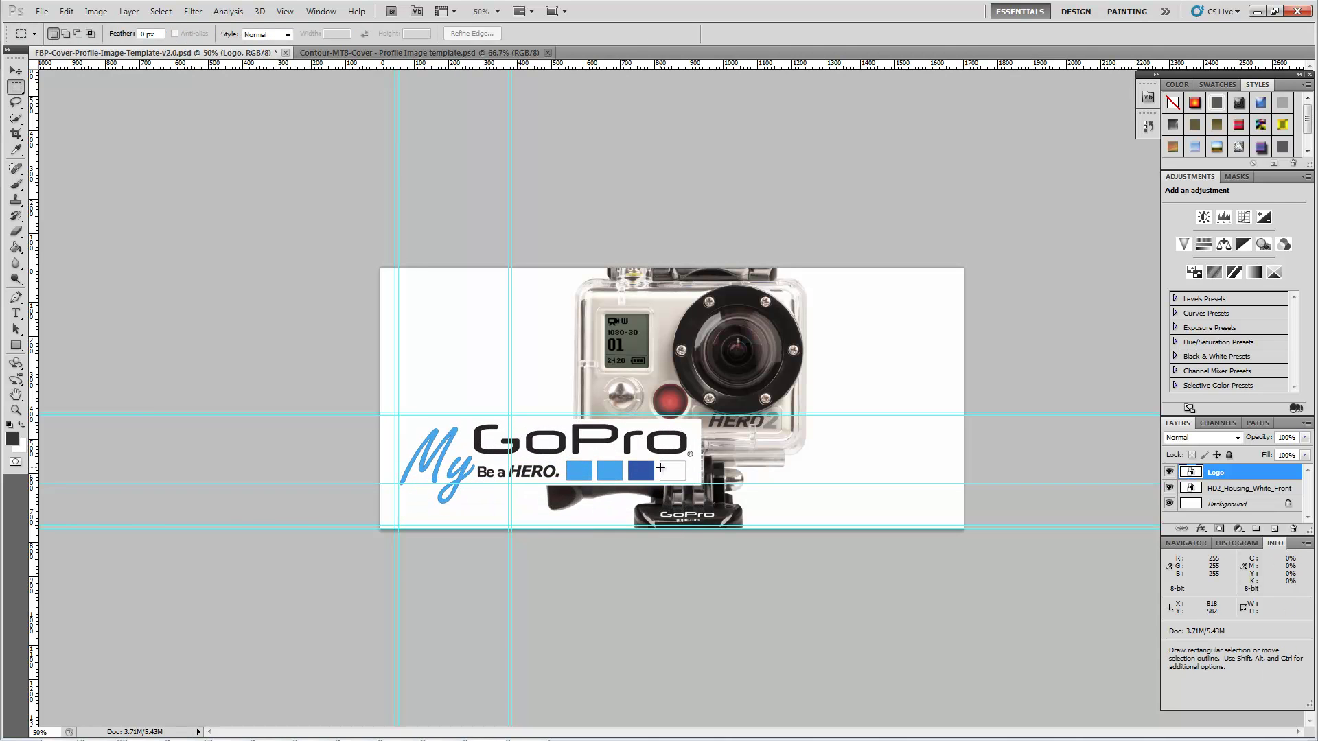
left_click(16, 71)
At 200% zoom, nudge the Logo layer right until its edges meet the guides.
key("Right")
key("Right")
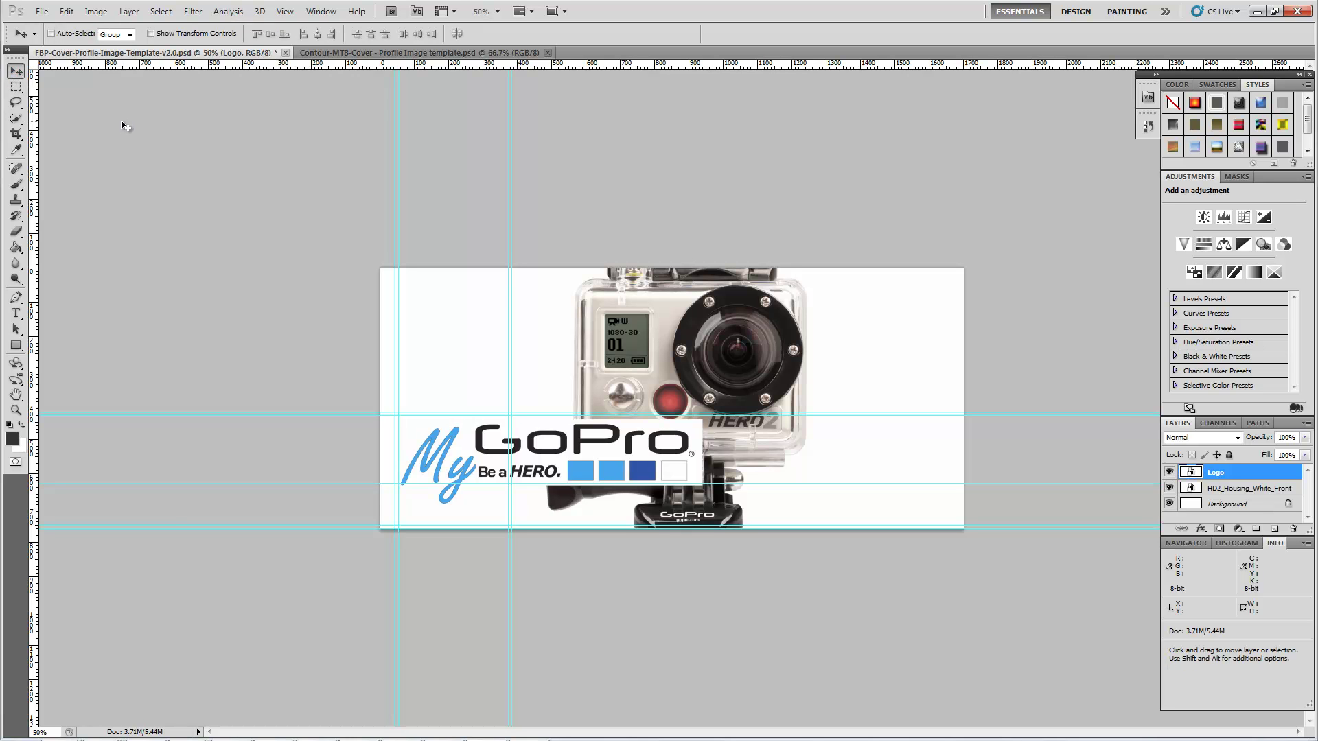
key("ctrl+plus")
key("ctrl+plus")
key("ctrl+plus")
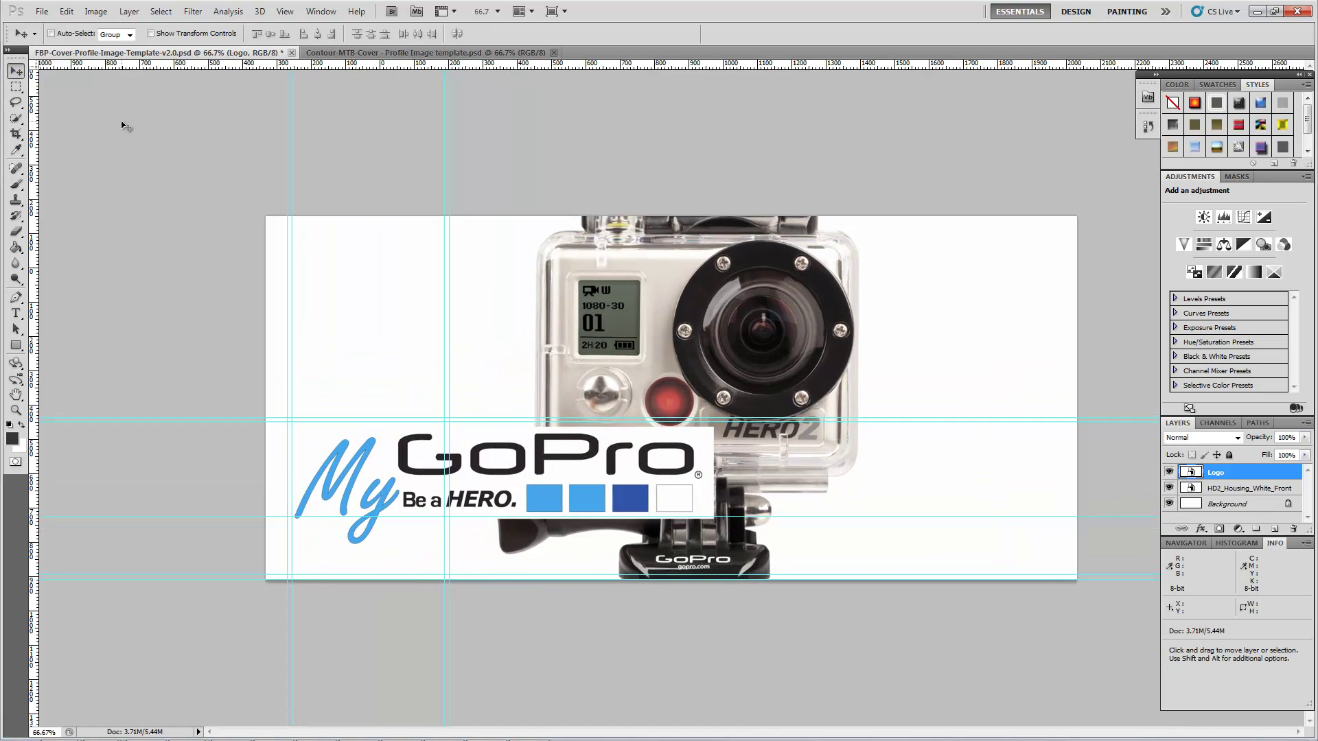
left_click_drag(323, 331, 961, 229)
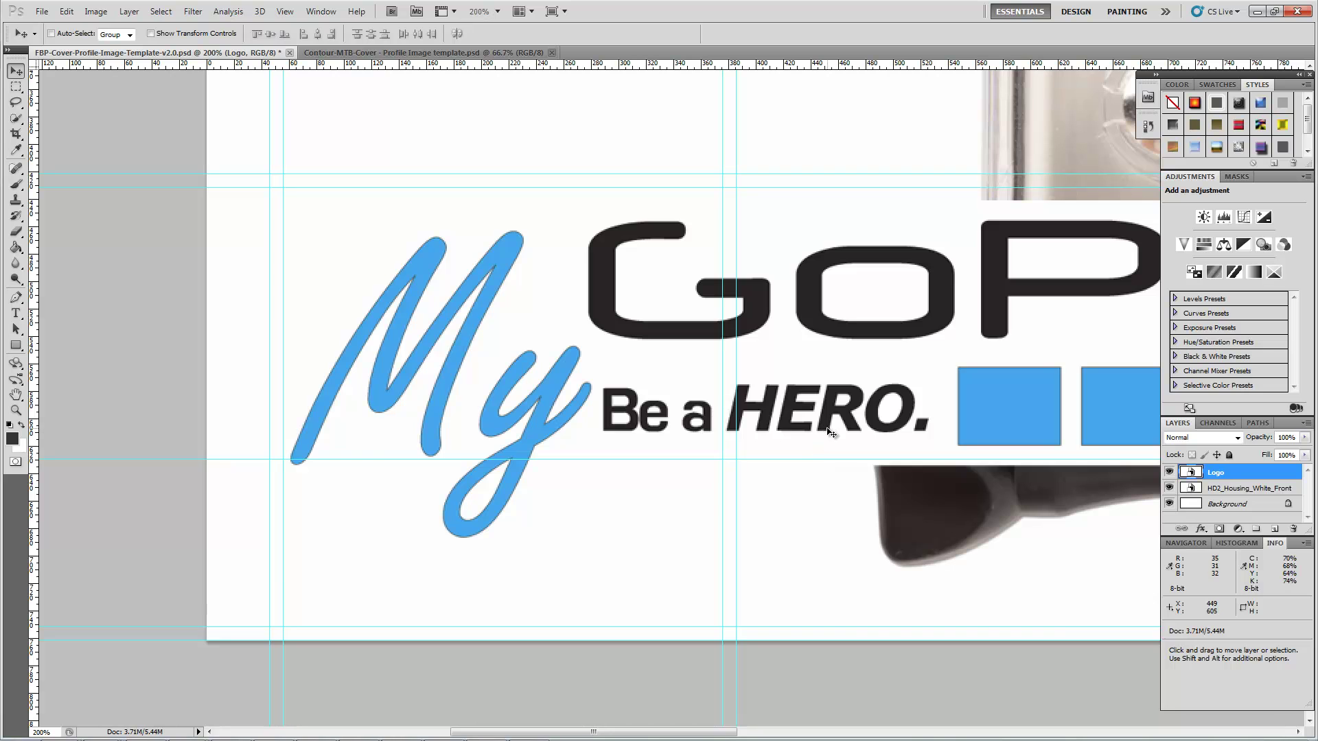
key("Right")
key("Right")
key("Right")
key("Right")
key("Right")
key("Right")
key("Right")
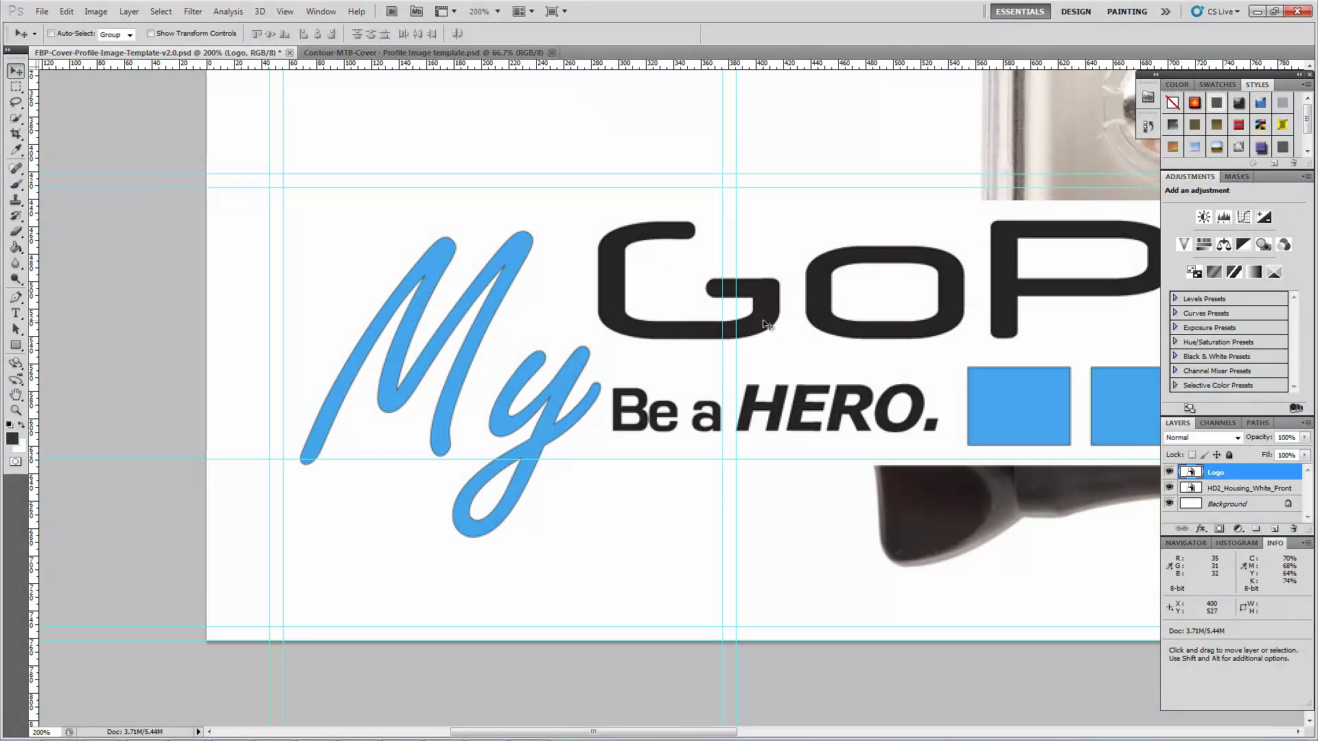
key("space")
left_click_drag(915, 319, 718, 338)
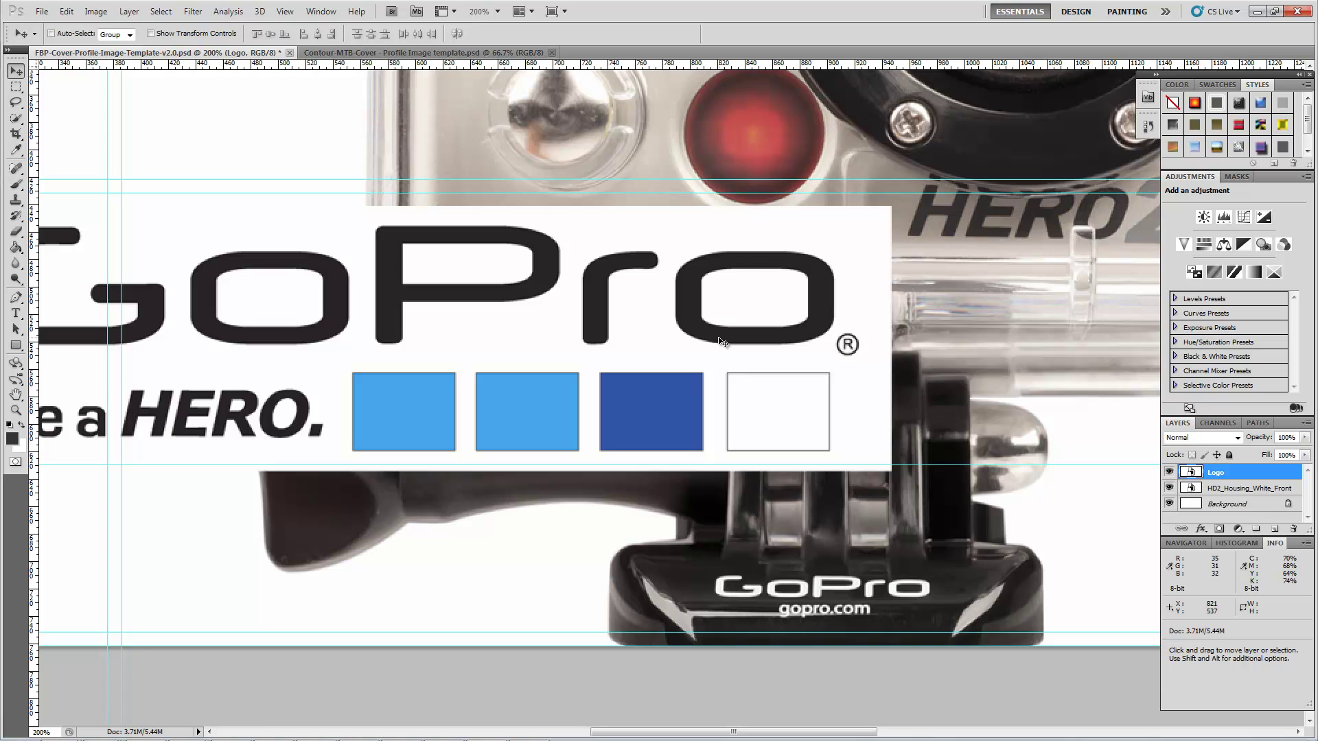
key("ctrl+minus")
key("ctrl+minus")
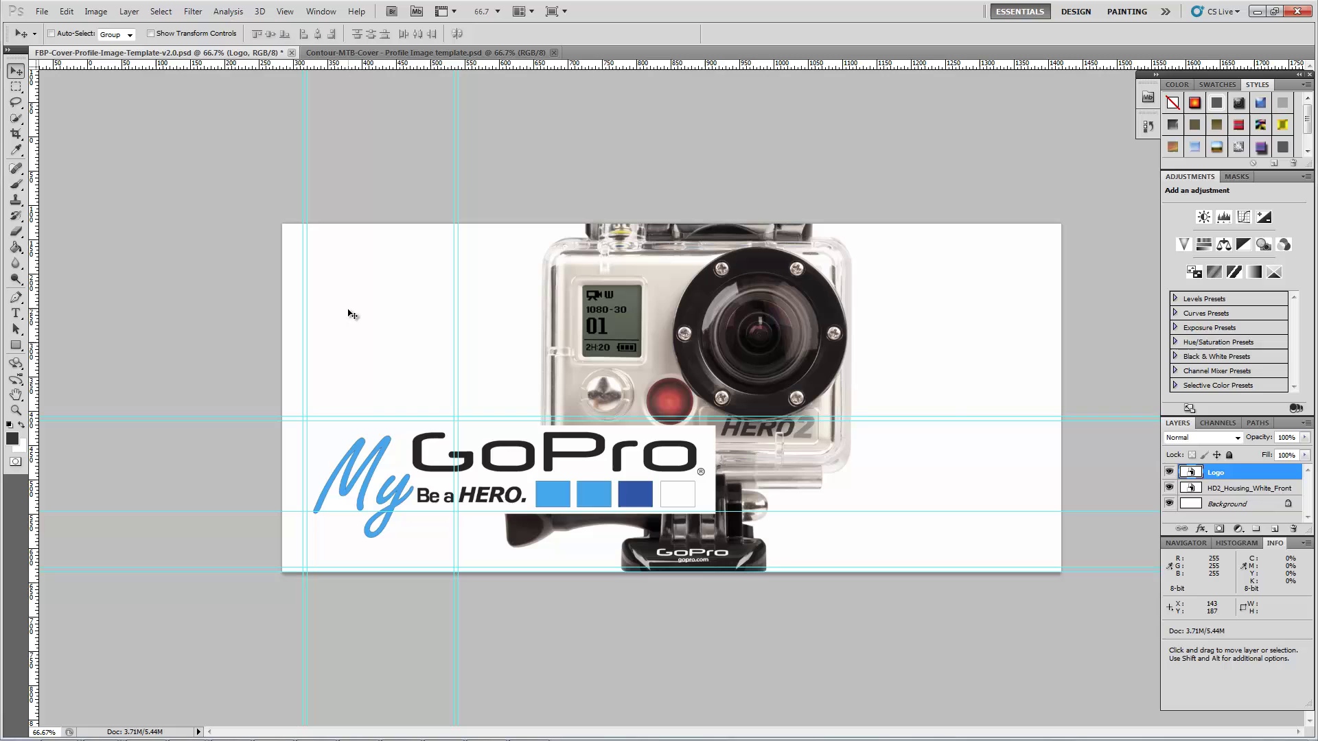
Marquee the 1702 × 630 cover area with both Logo and HD2_Housing_White_Front layers selected.
left_click(13, 91)
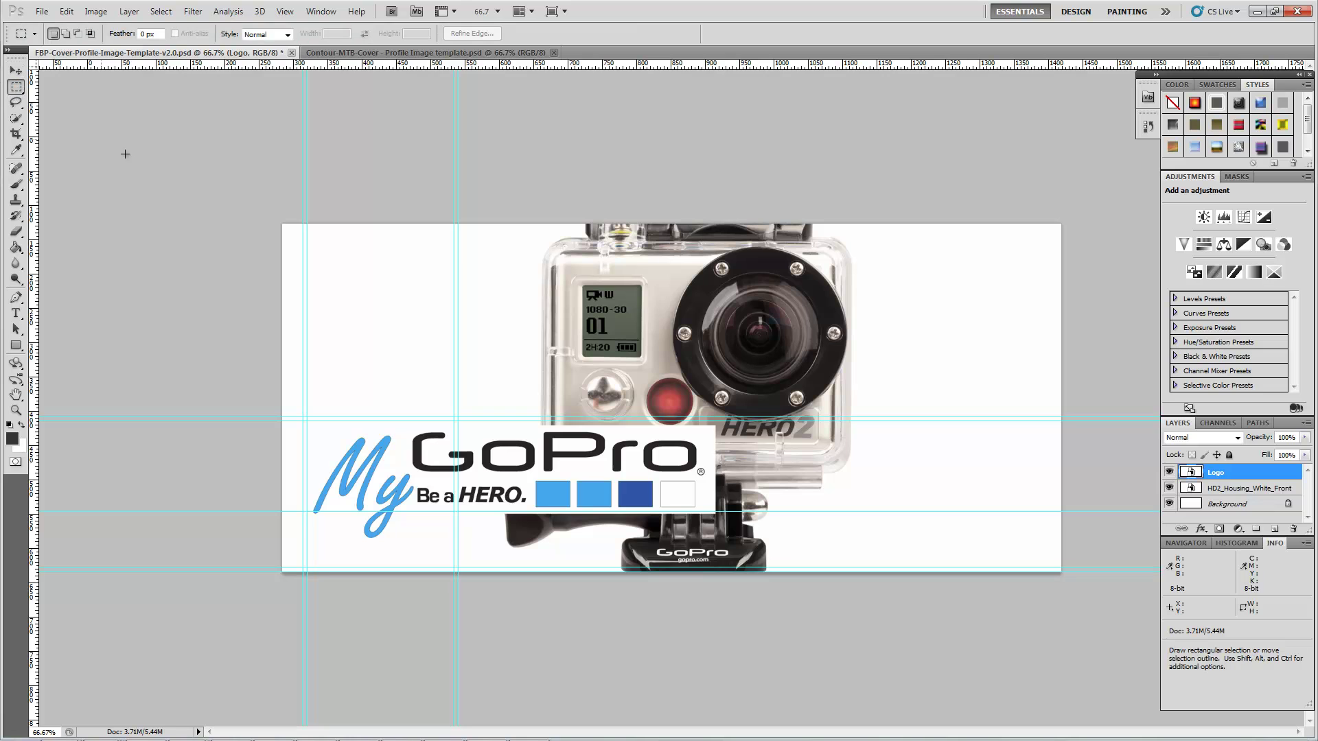
left_click_drag(282, 223, 309, 270)
left_click_drag(662, 414, 974, 487)
left_click_drag(1064, 511, 1065, 511)
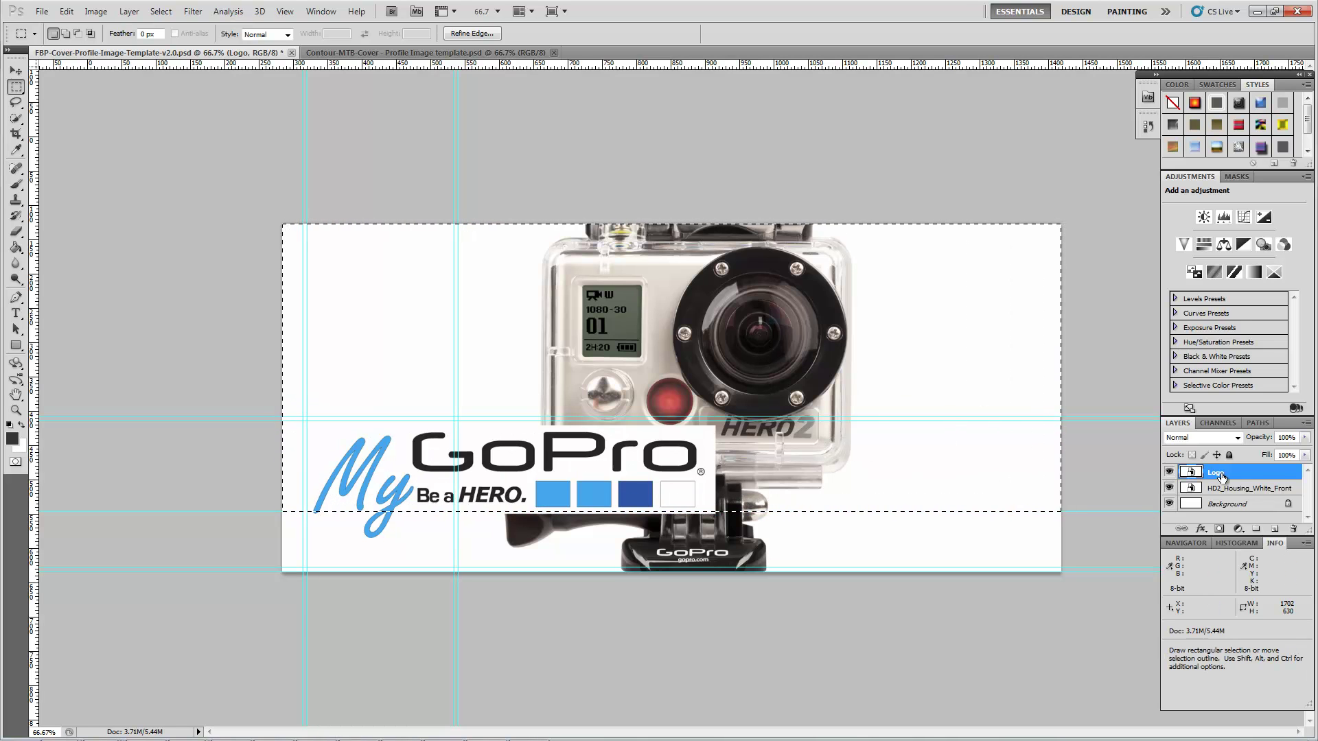
key("shift")
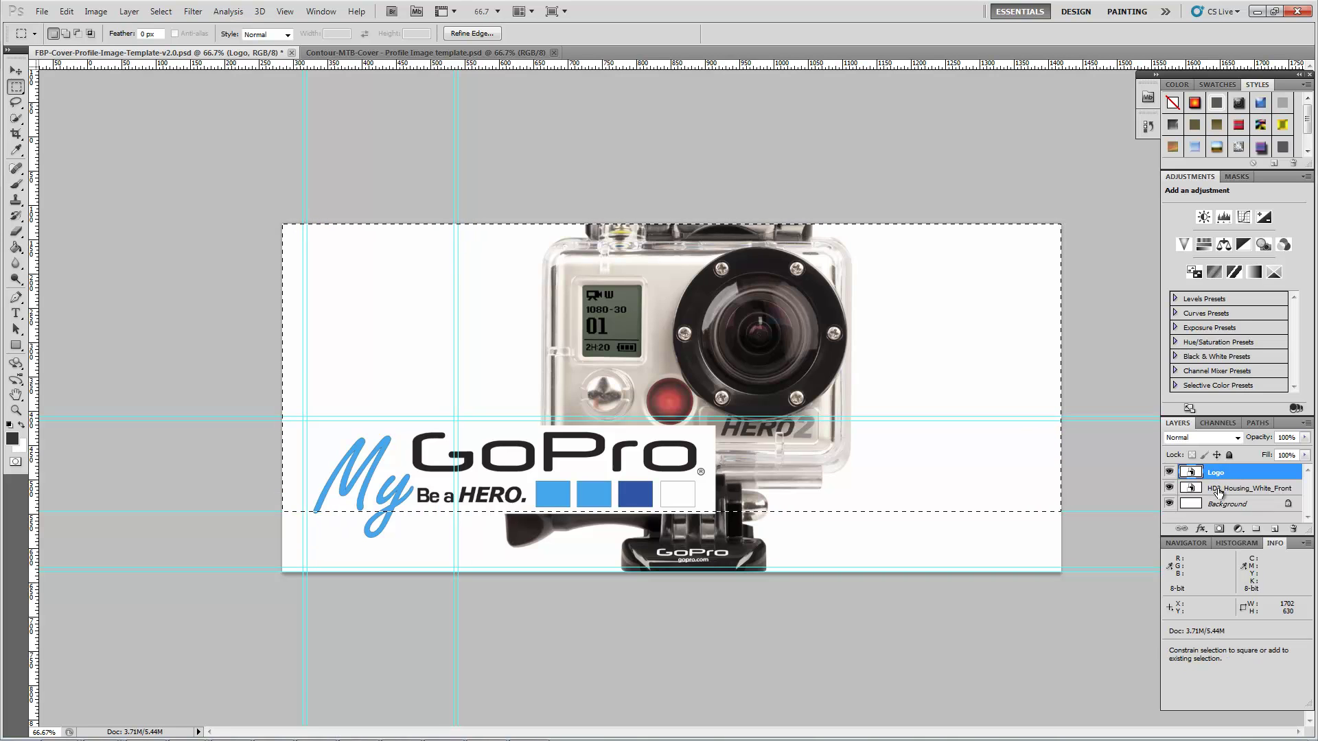
left_click(1218, 488, "shift")
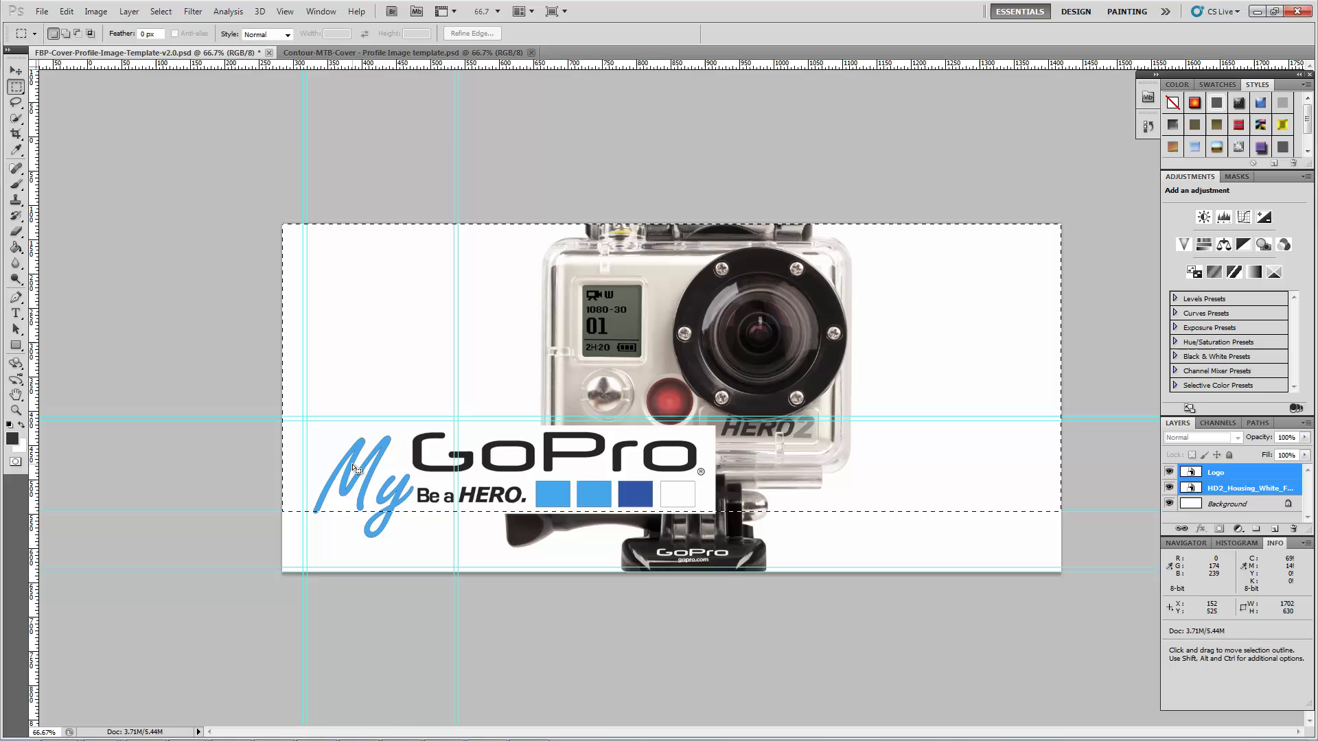
left_click(64, 13)
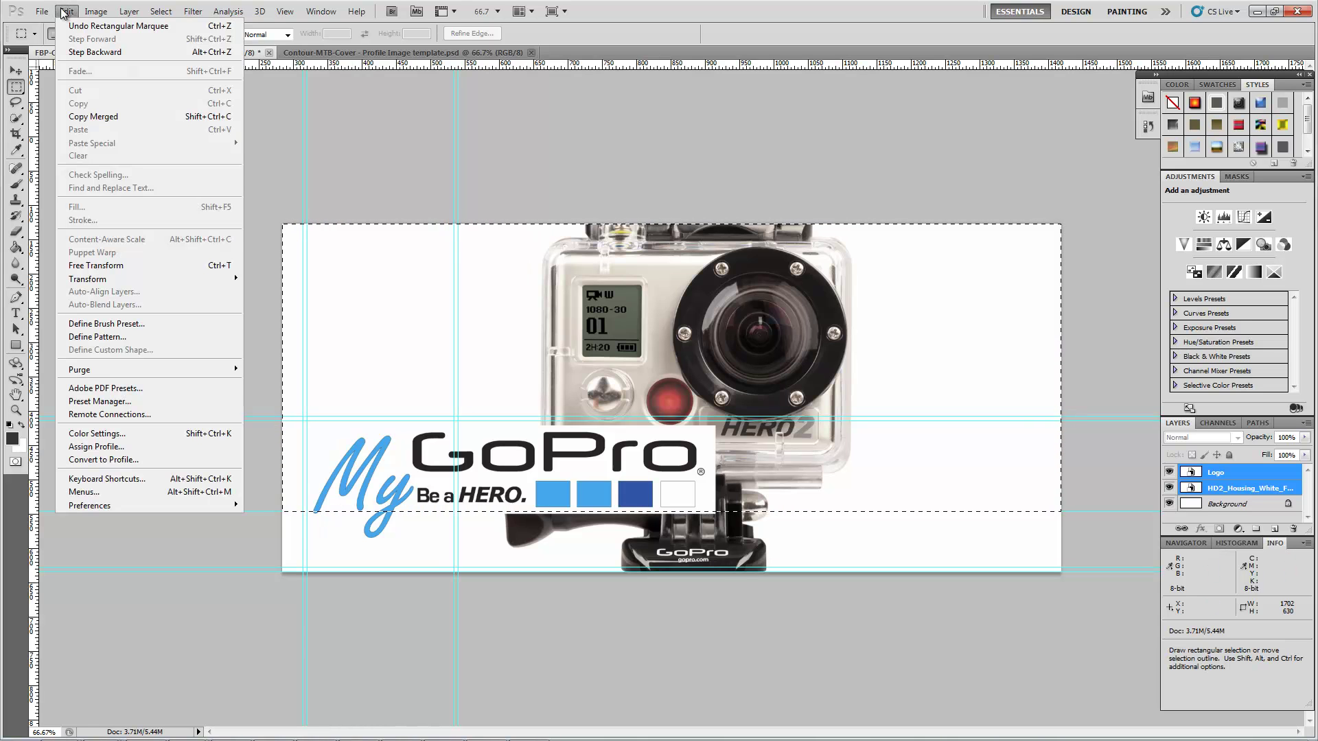
Copy Merged the cover area and paste it into a new 1702 × 630 document.
left_click(86, 117)
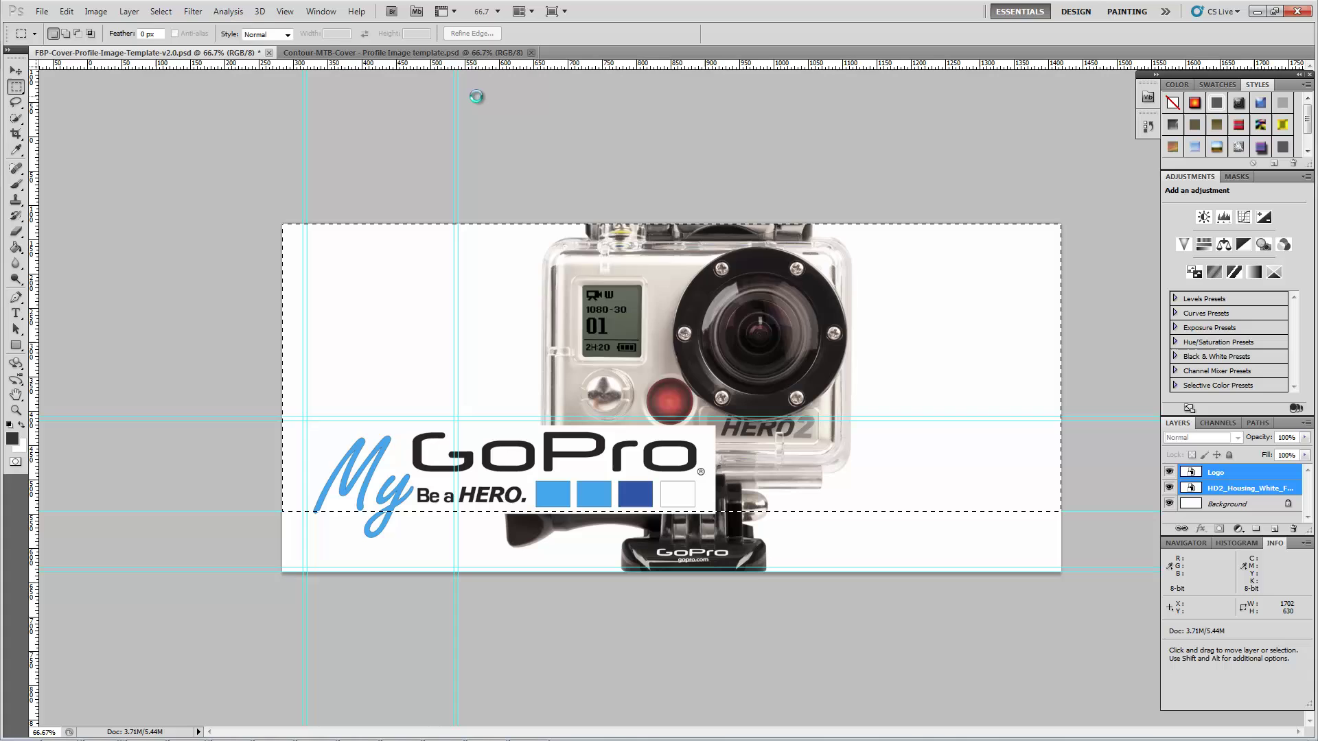
key("ctrl+n")
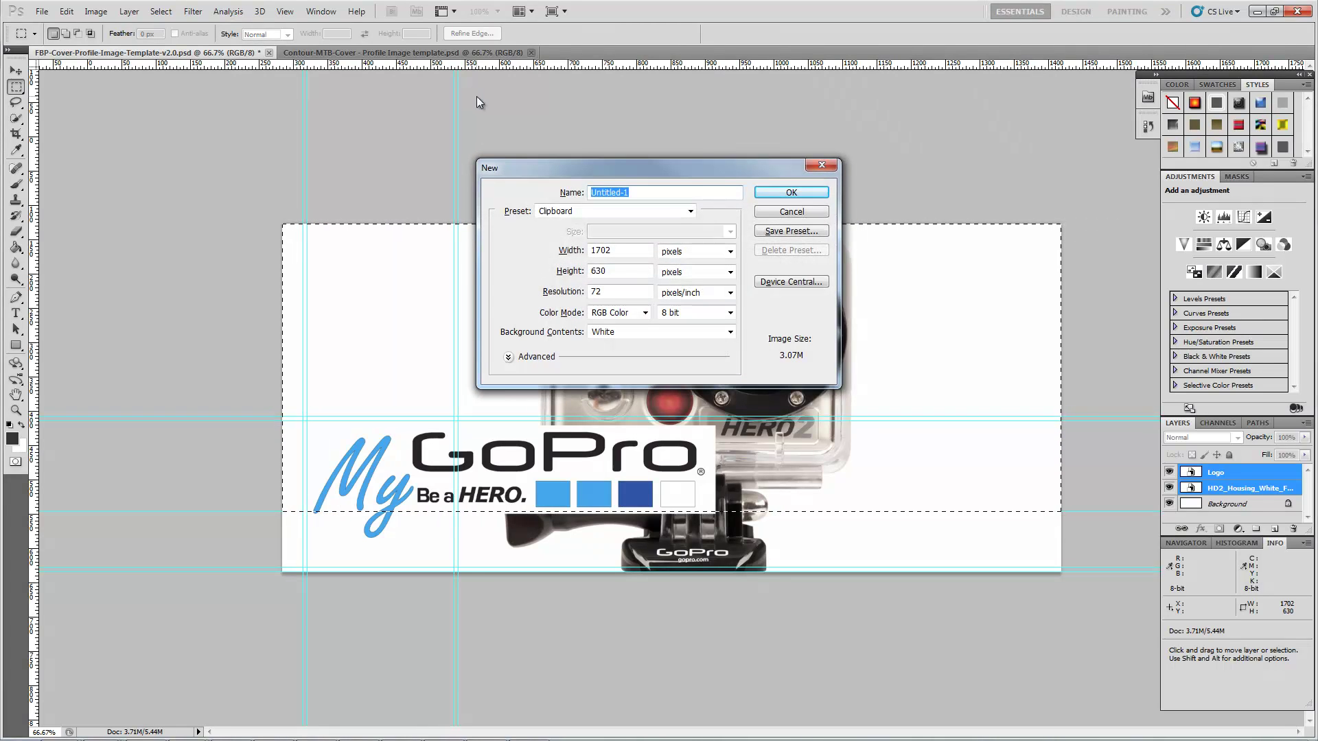
key("Return")
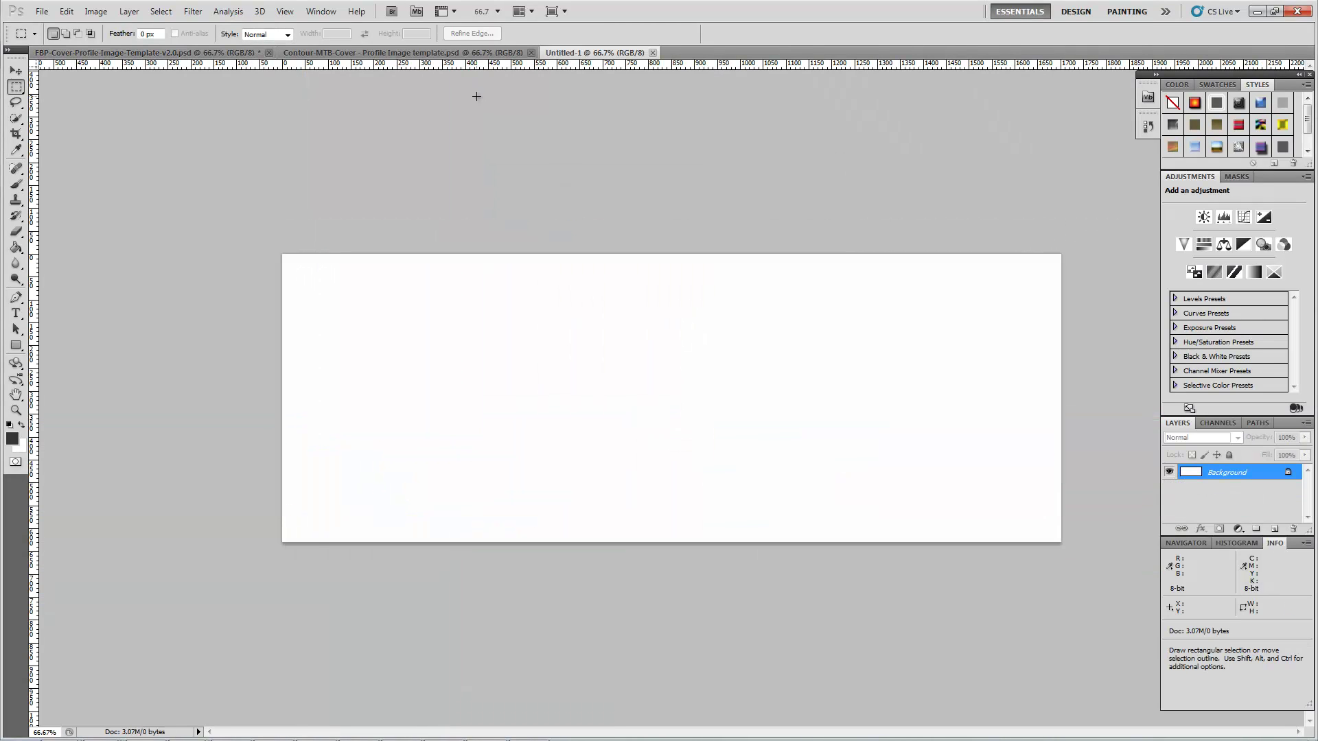
key("ctrl+v")
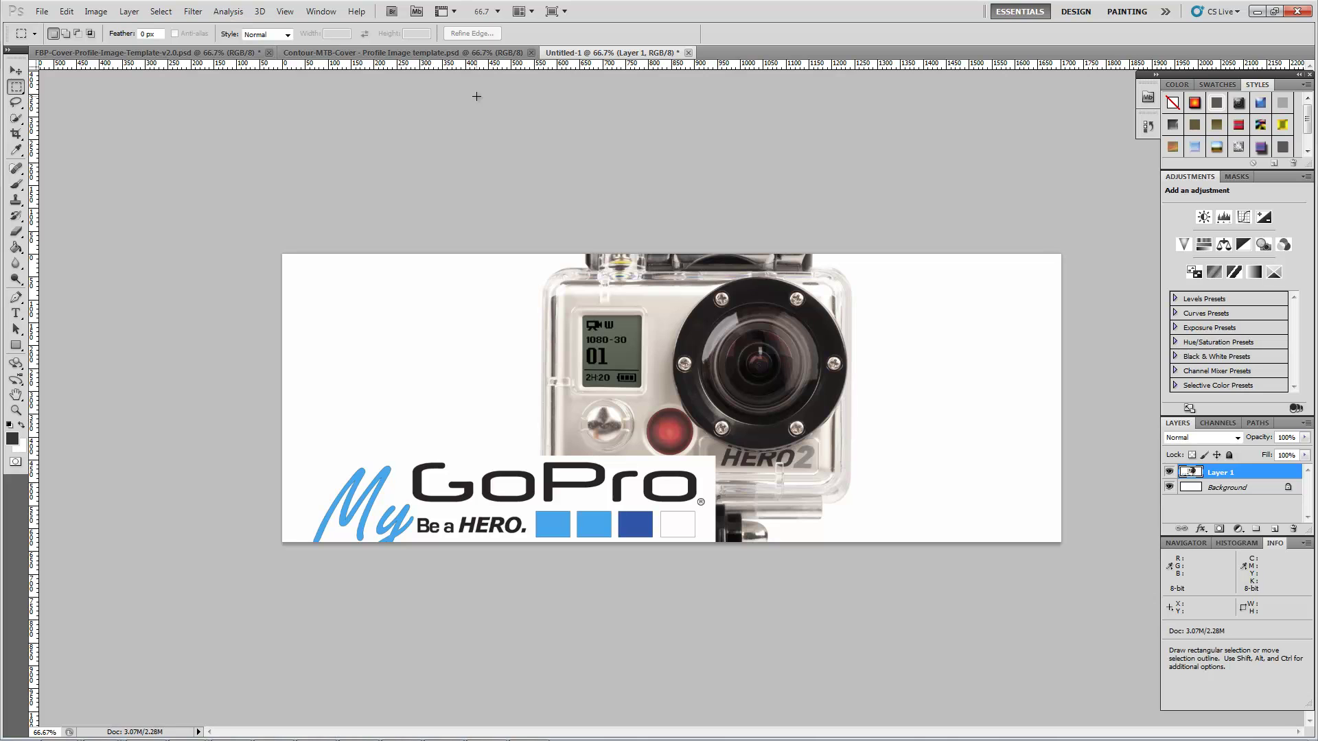
In Save for Web & Devices, set the image width to 851 px.
left_click(42, 11)
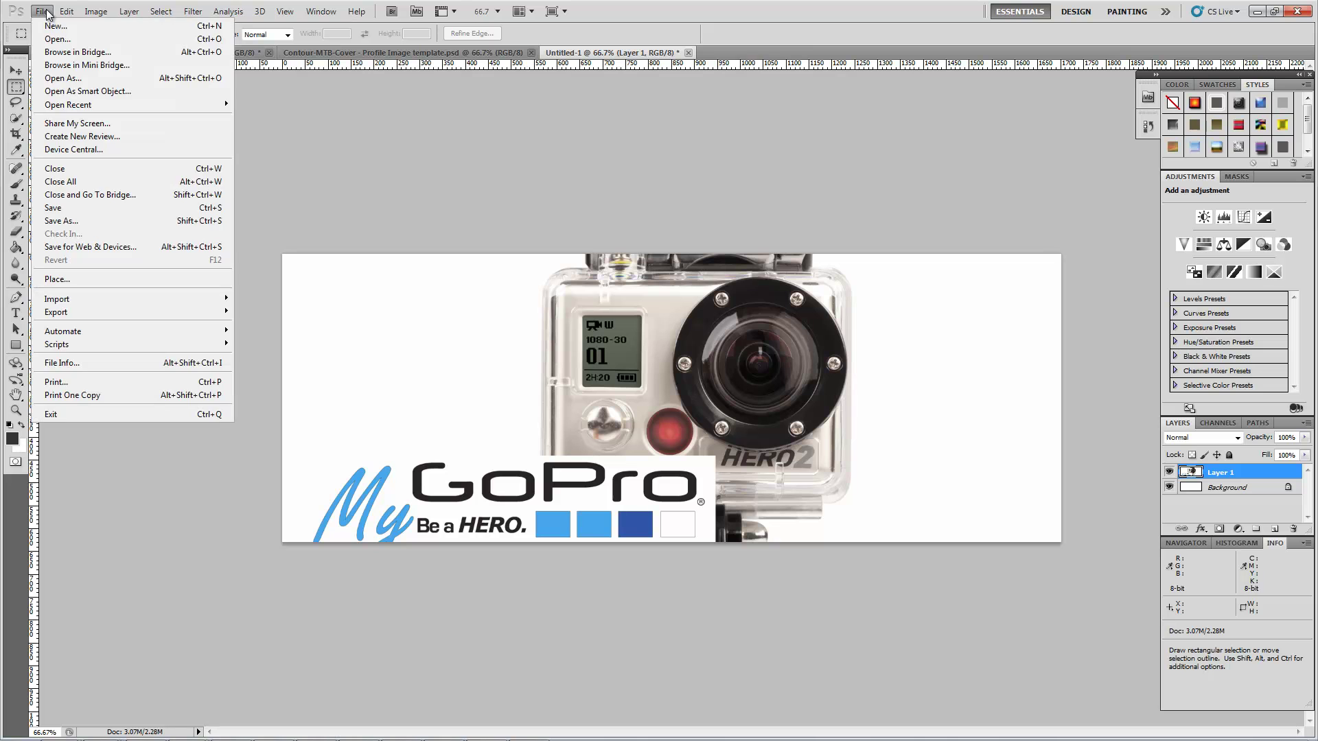
left_click(94, 249)
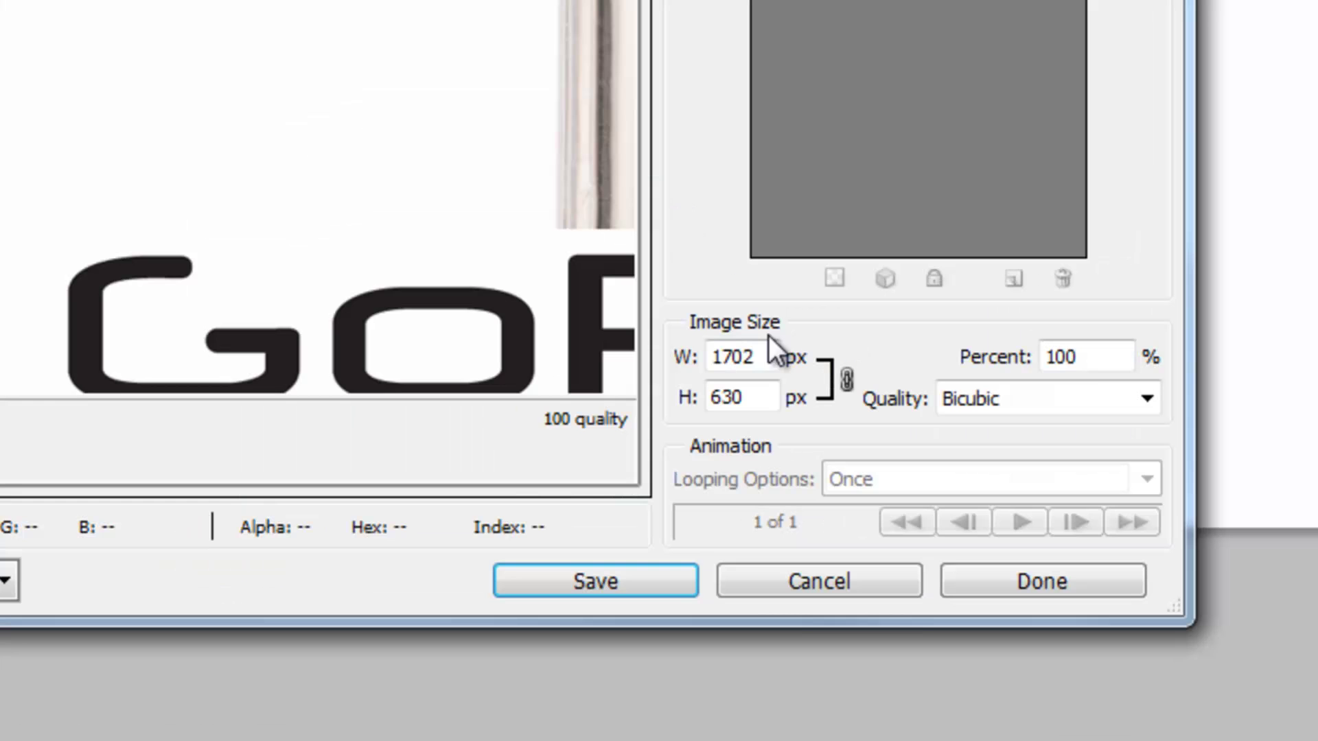
double_click(815, 473)
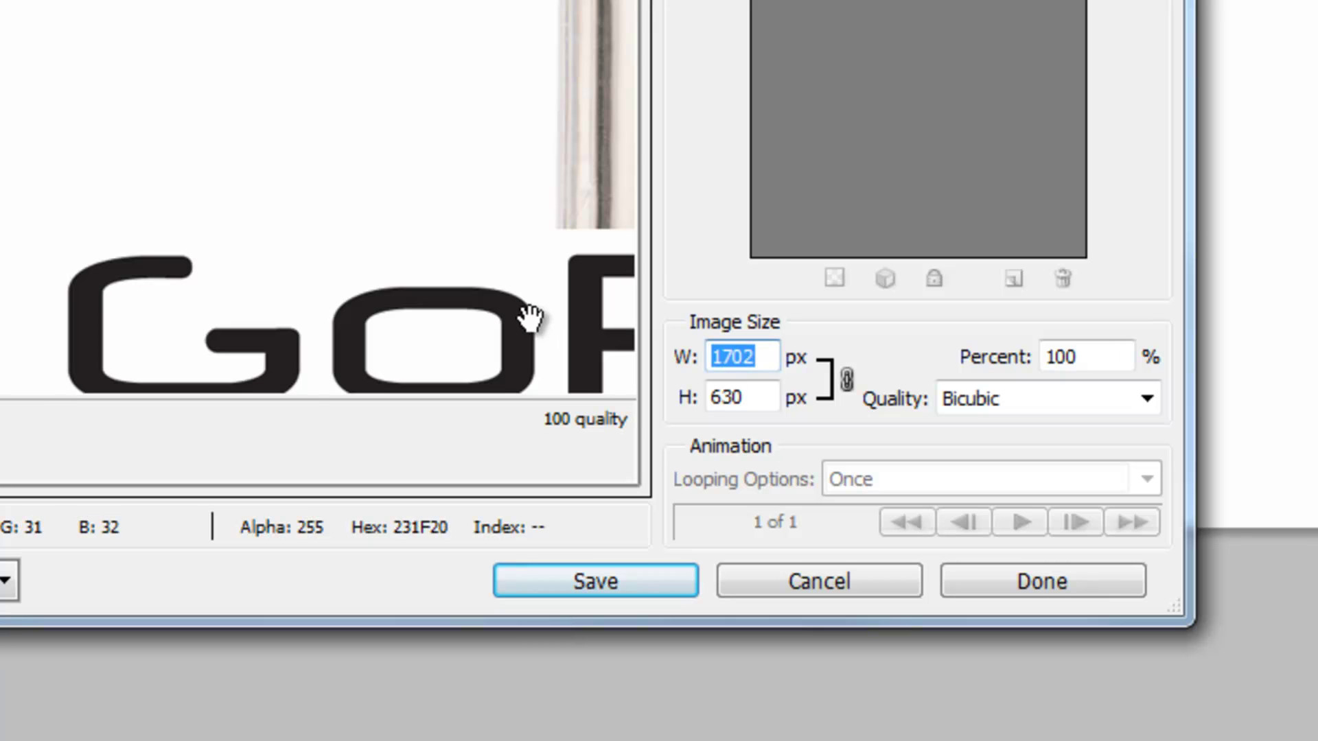
type("845")
key("shift+Left")
key("shift+Left")
type("51")
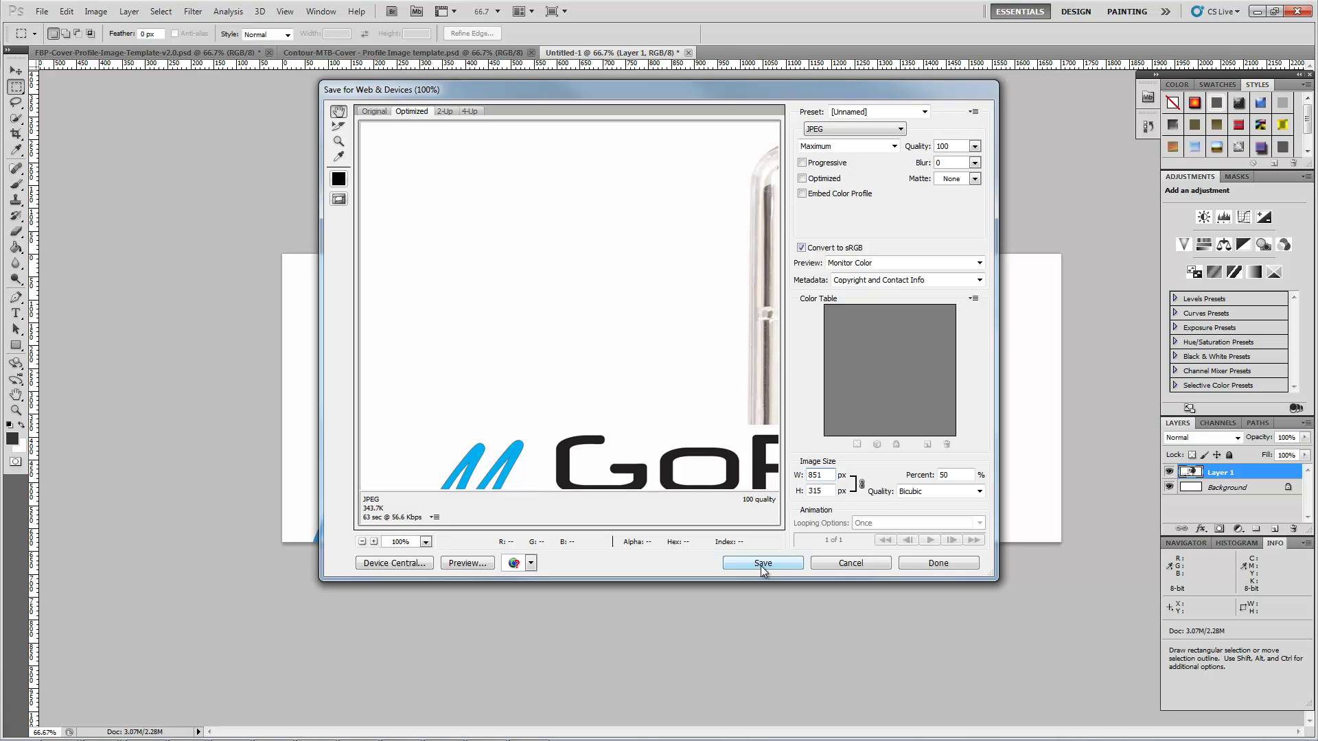
Save the JPEG as my-GoProCover in the Facebook folder.
left_click(761, 565)
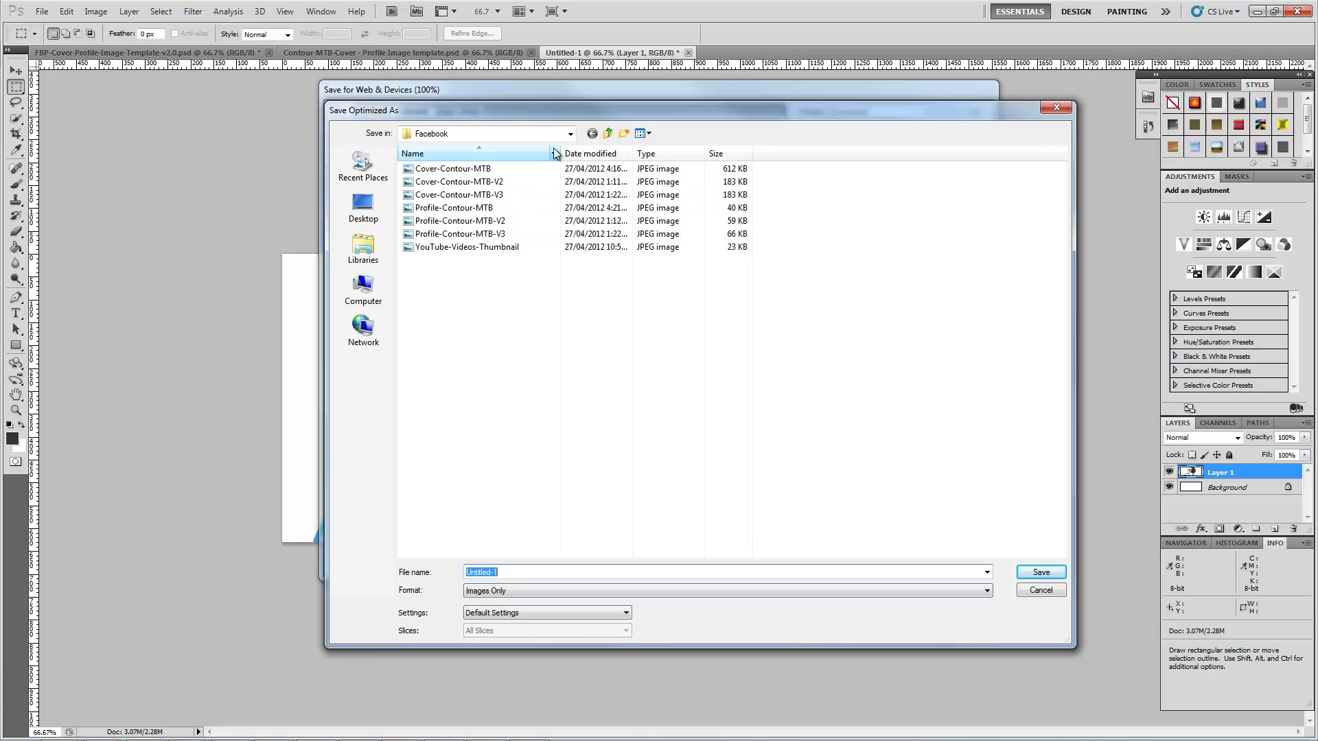
type("my-GoP")
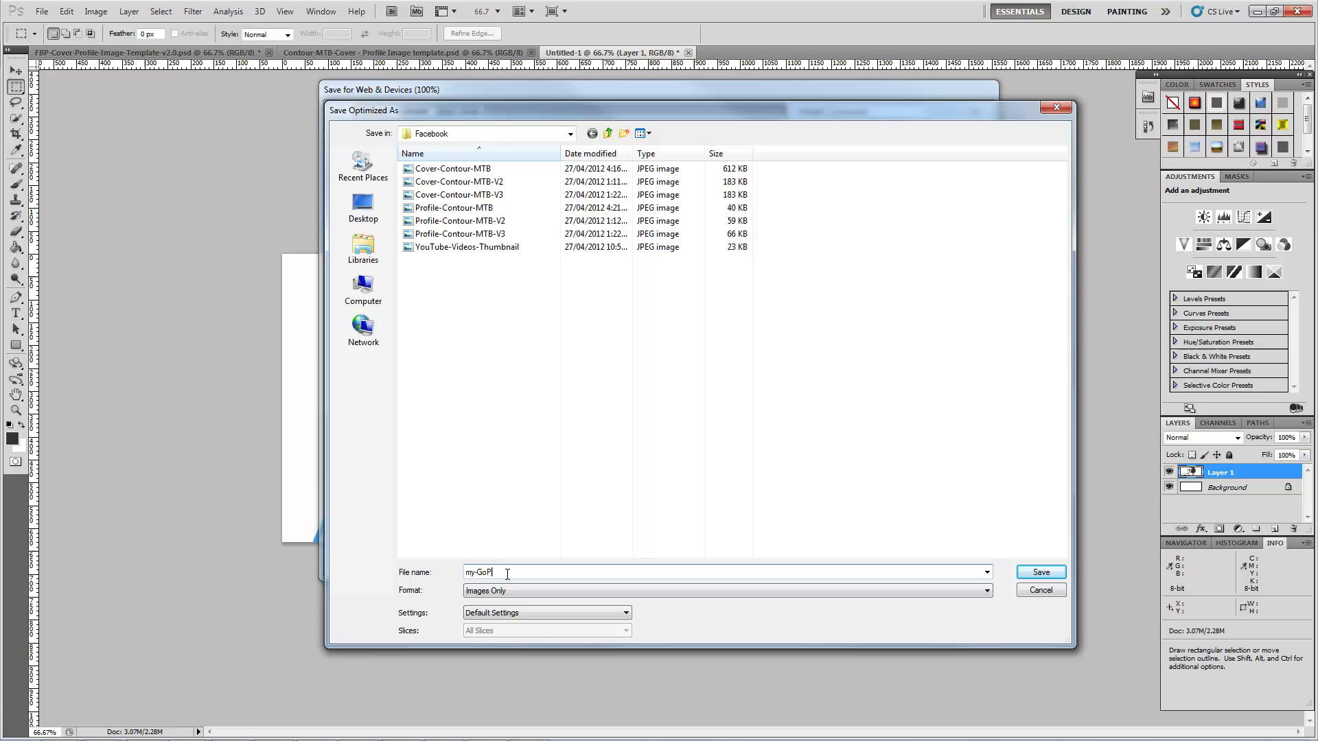
type("roCover")
key("Return")
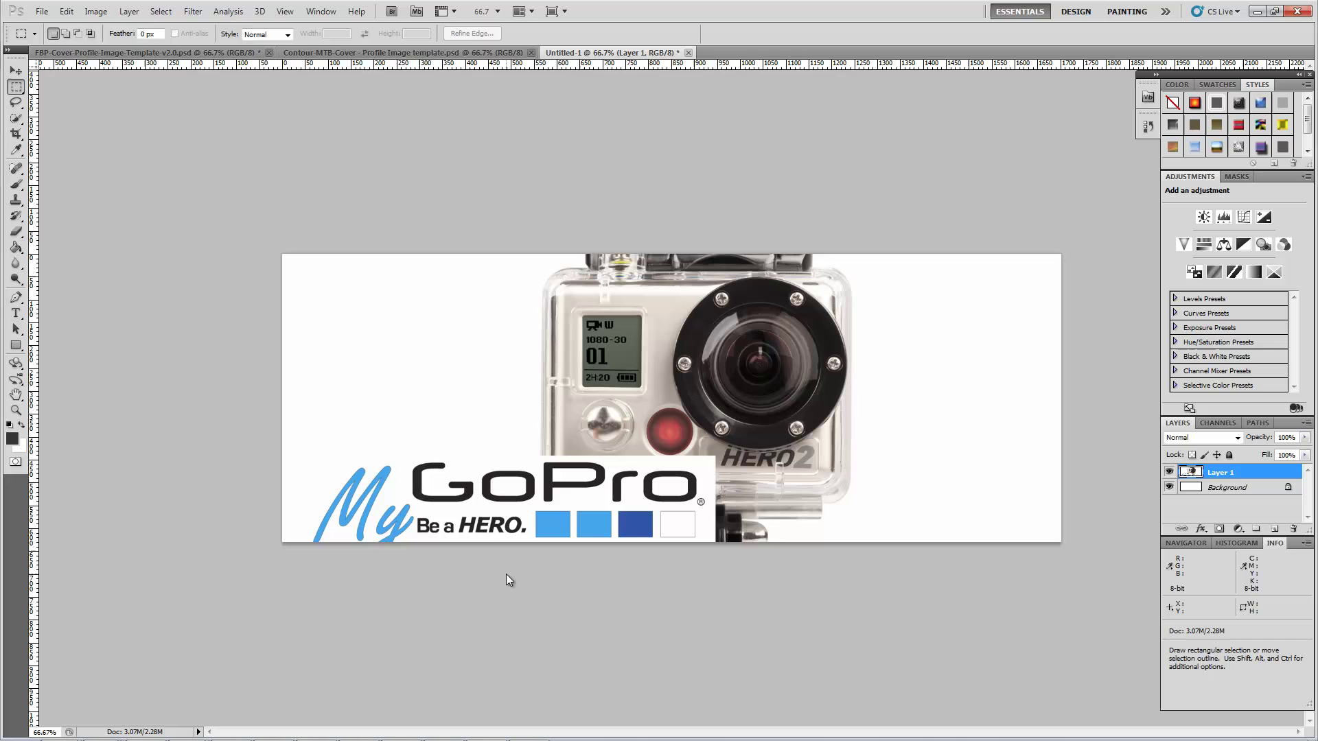
In the cover template, select the square profile-picture area around the My logo and Copy Merged.
left_click(79, 53)
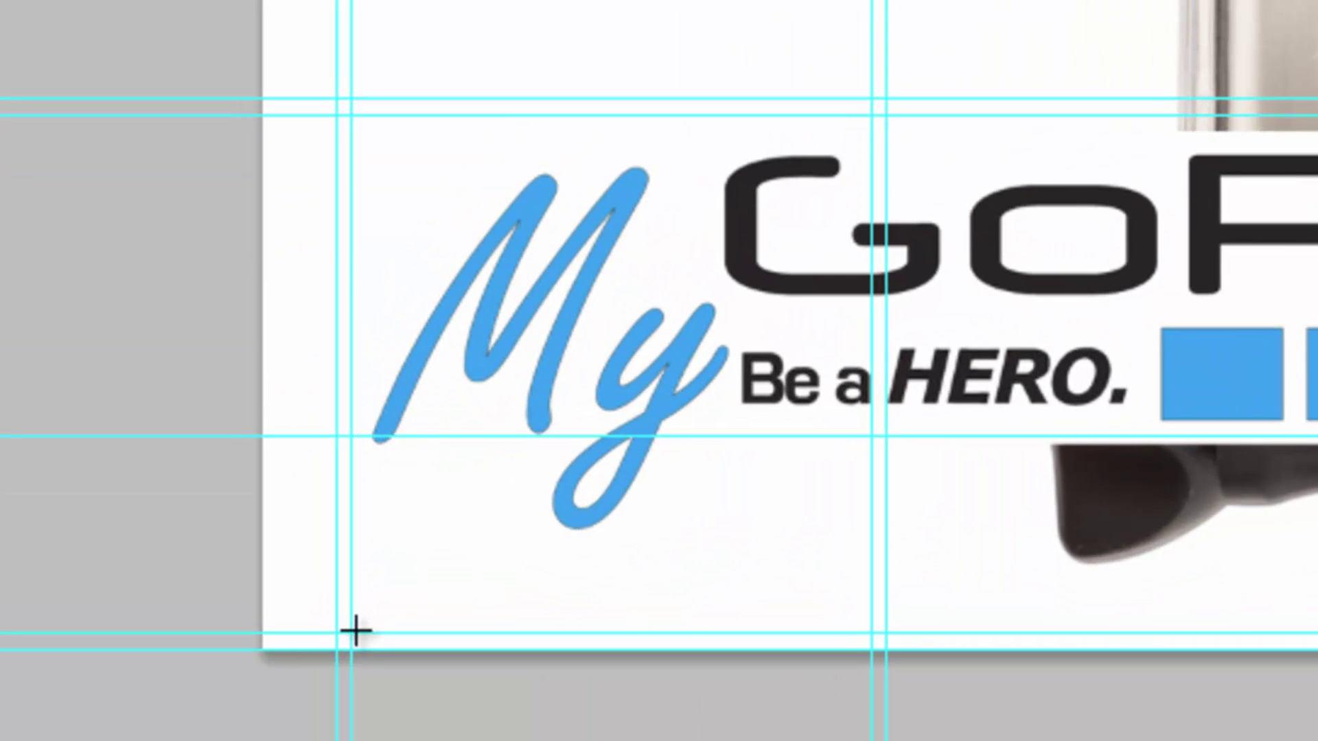
left_click_drag(352, 632, 873, 127)
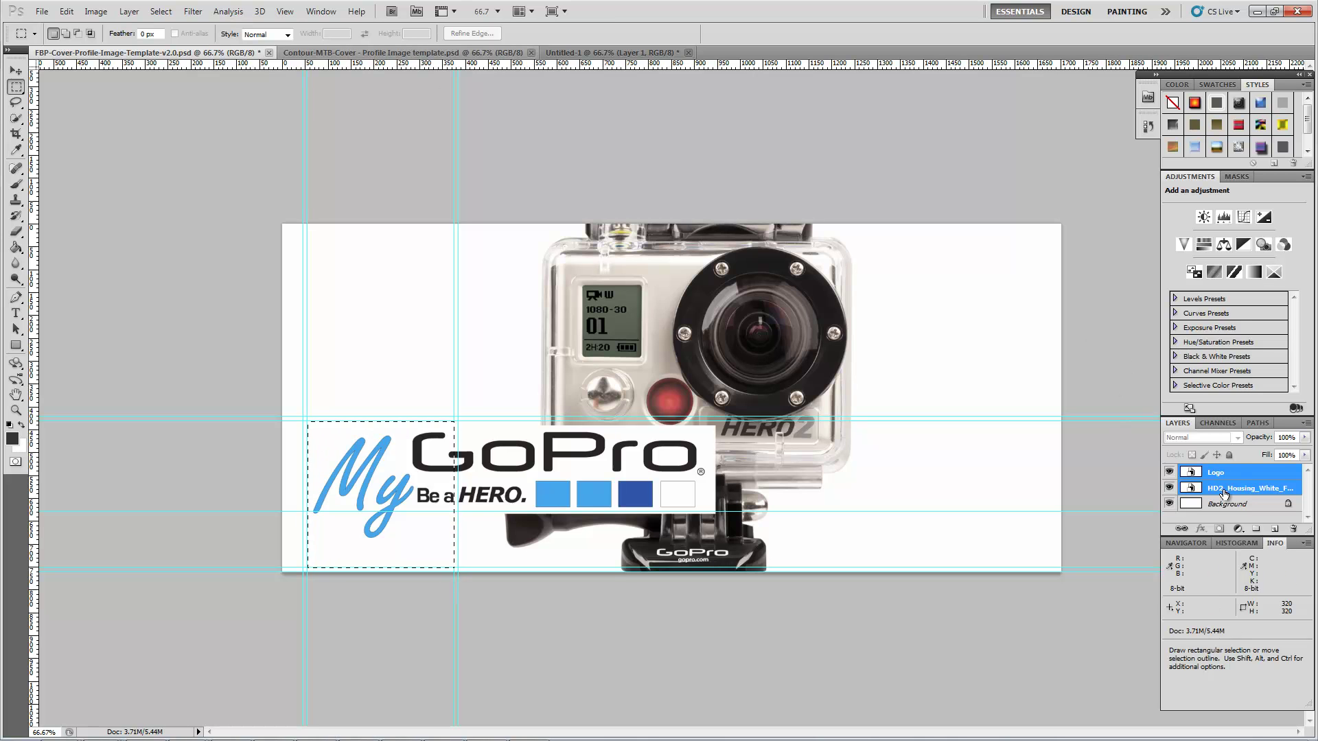
left_click(67, 12)
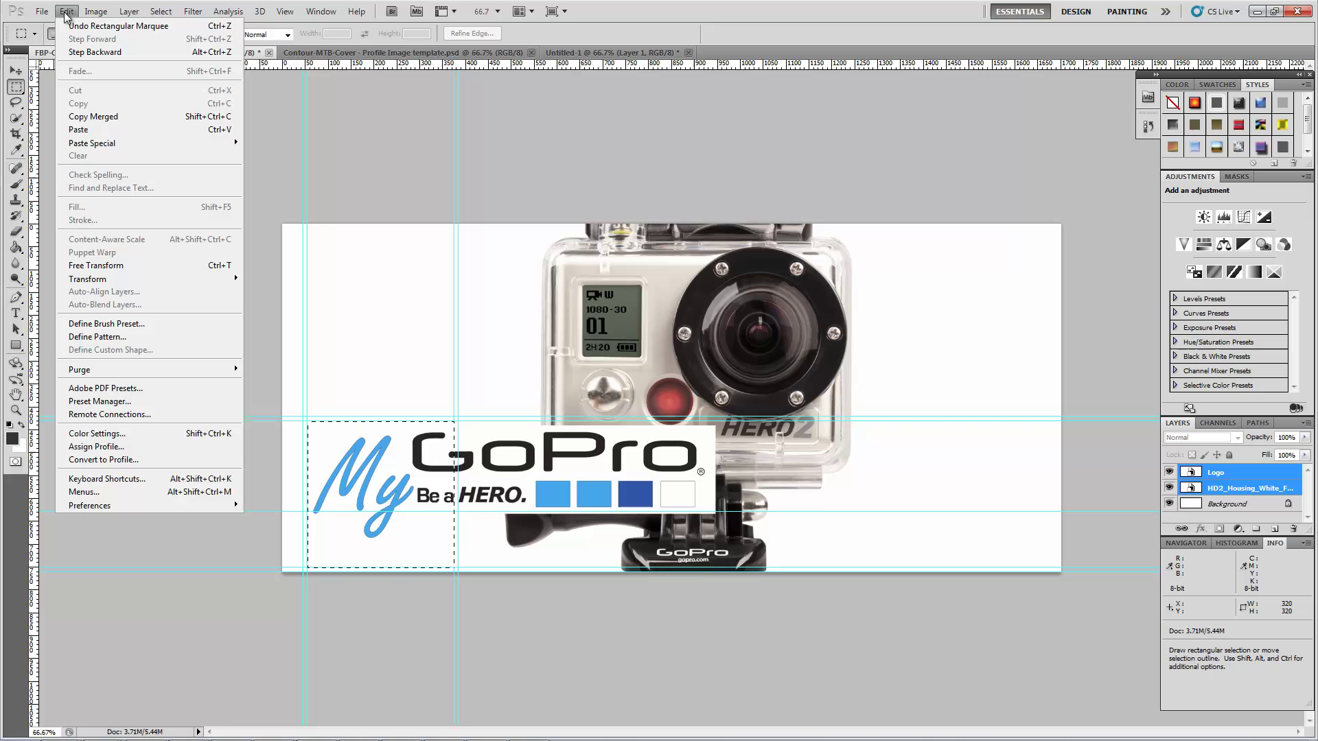
left_click(87, 121)
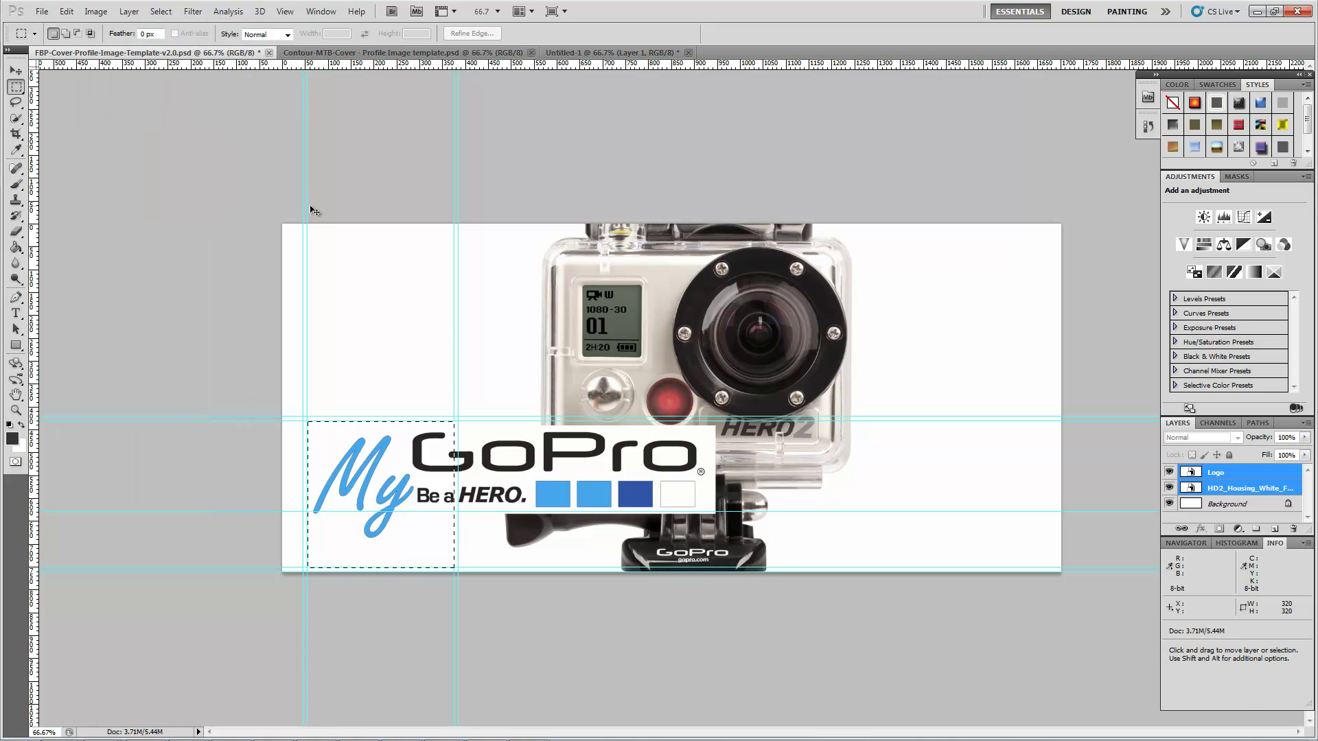
Paste the copied logo area into a new 320 × 320 document.
key("ctrl+n")
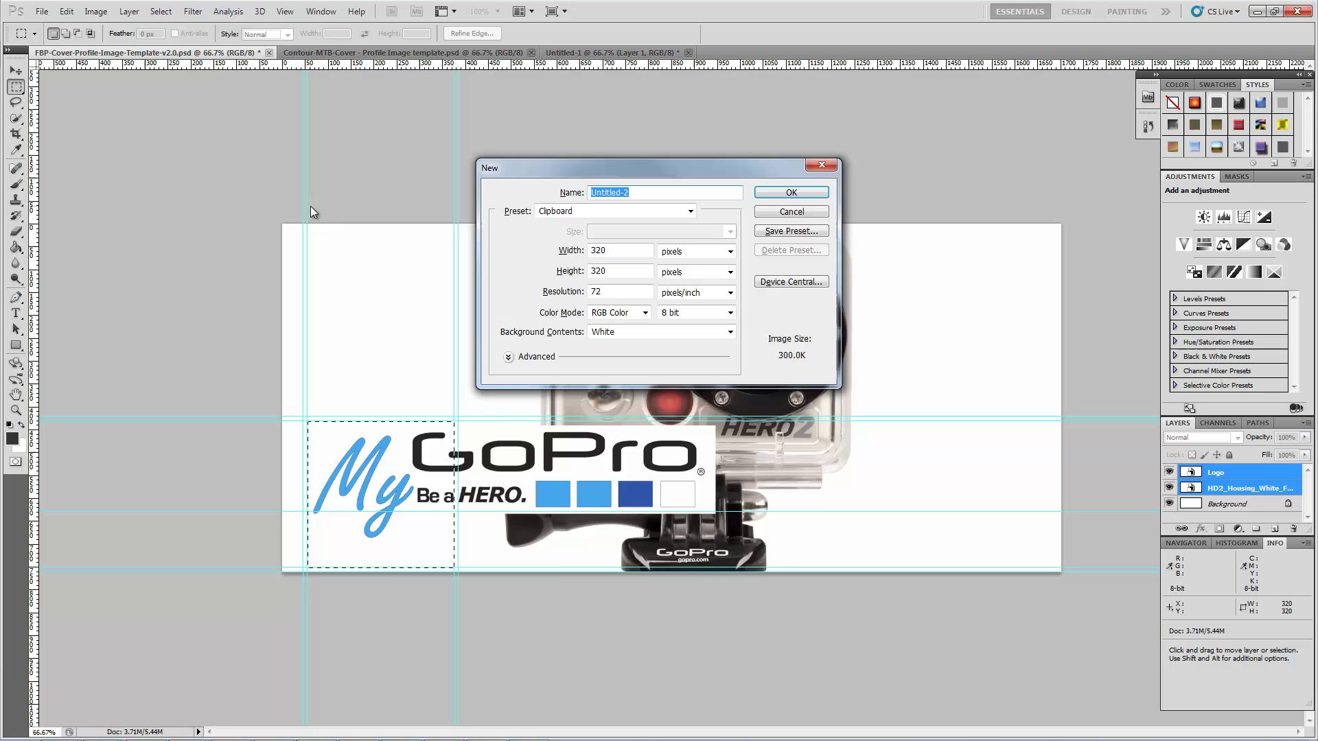
key("Return")
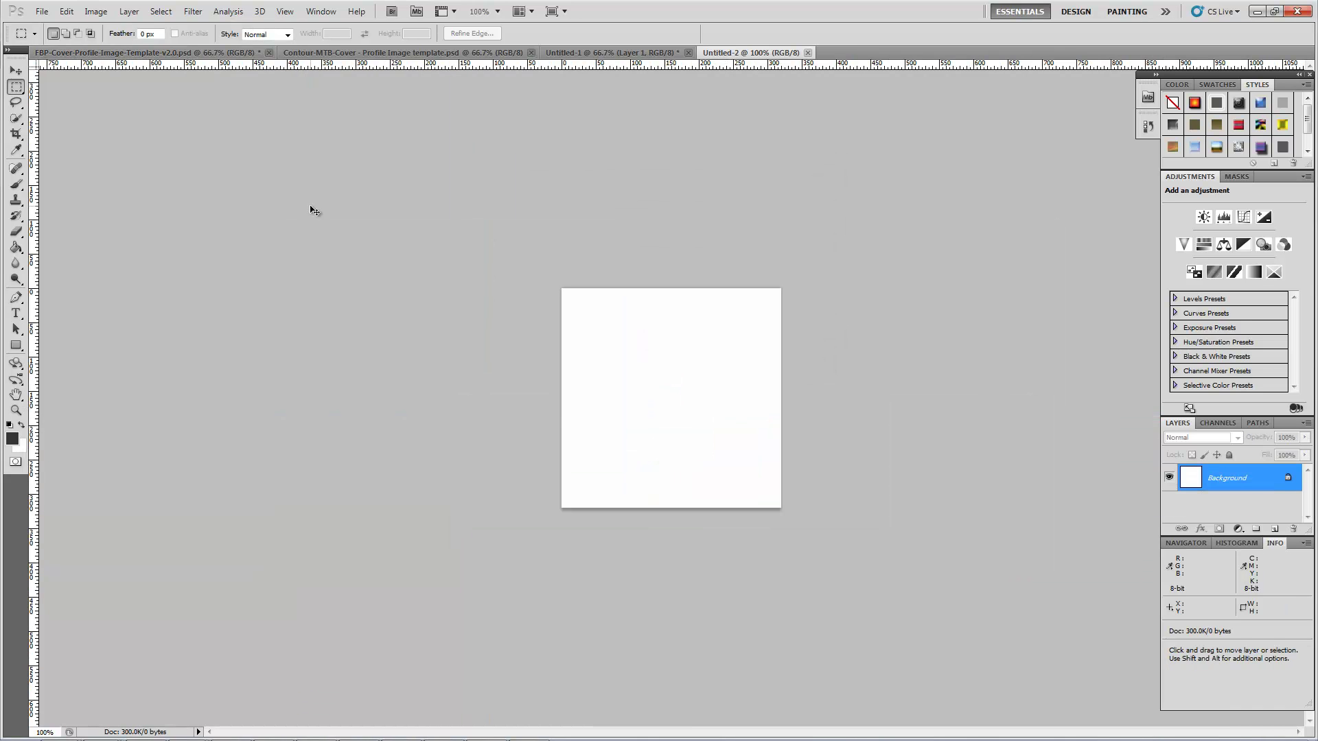
key("ctrl+v")
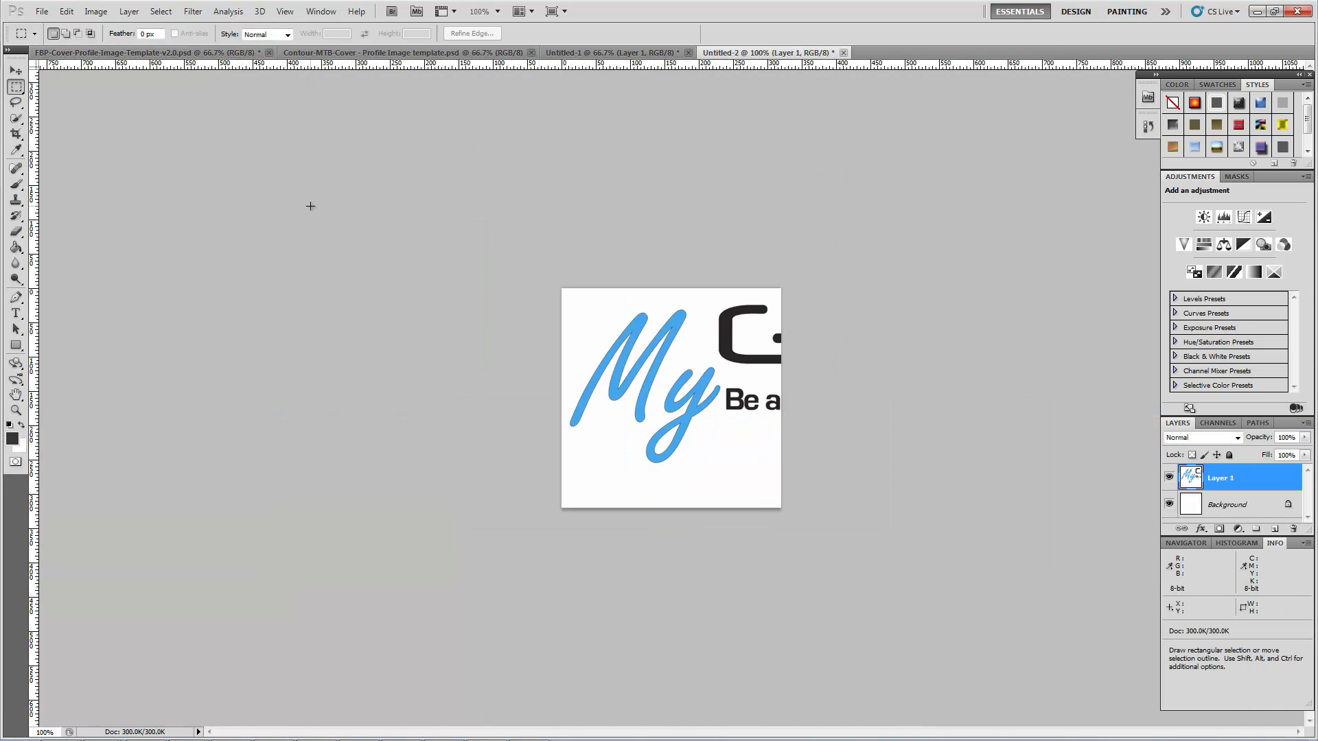
left_click(42, 13)
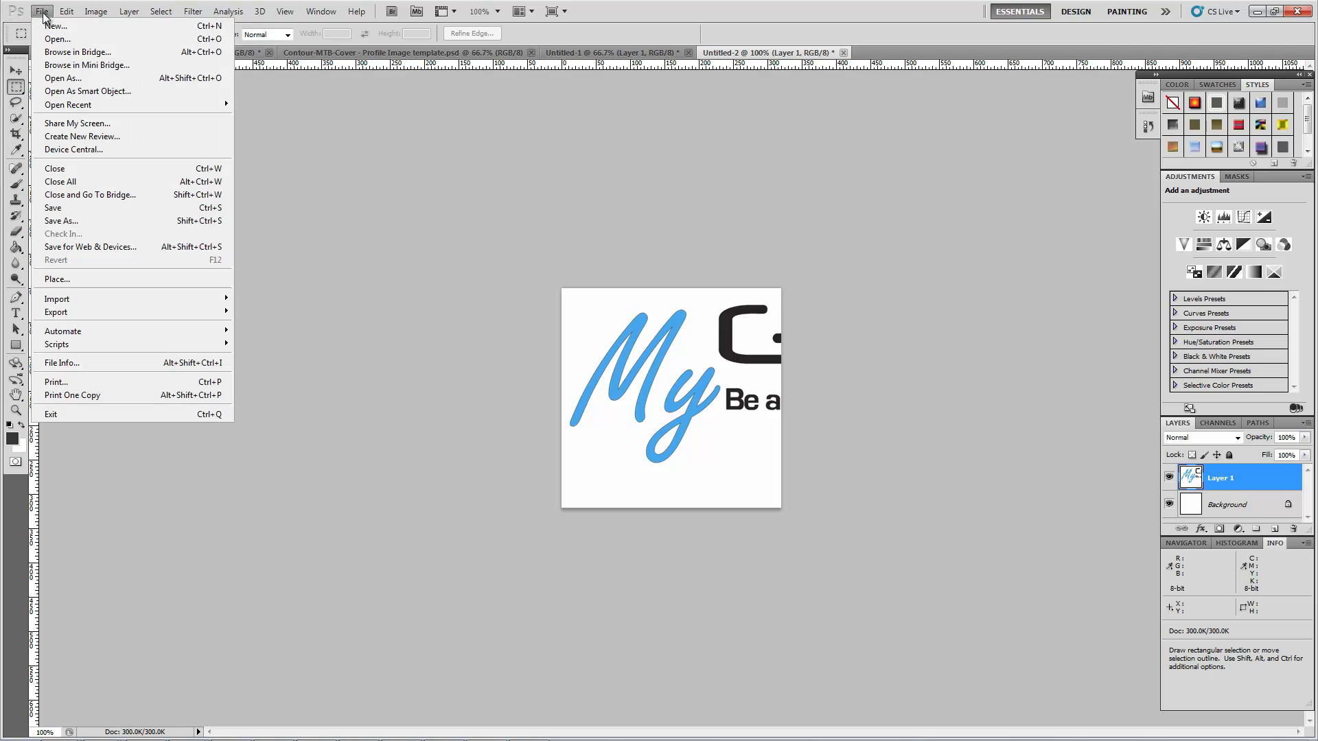
Save for Web as JPEG Maximum, changing the name my-GoProCover to my-GoProProfile.
left_click(90, 252)
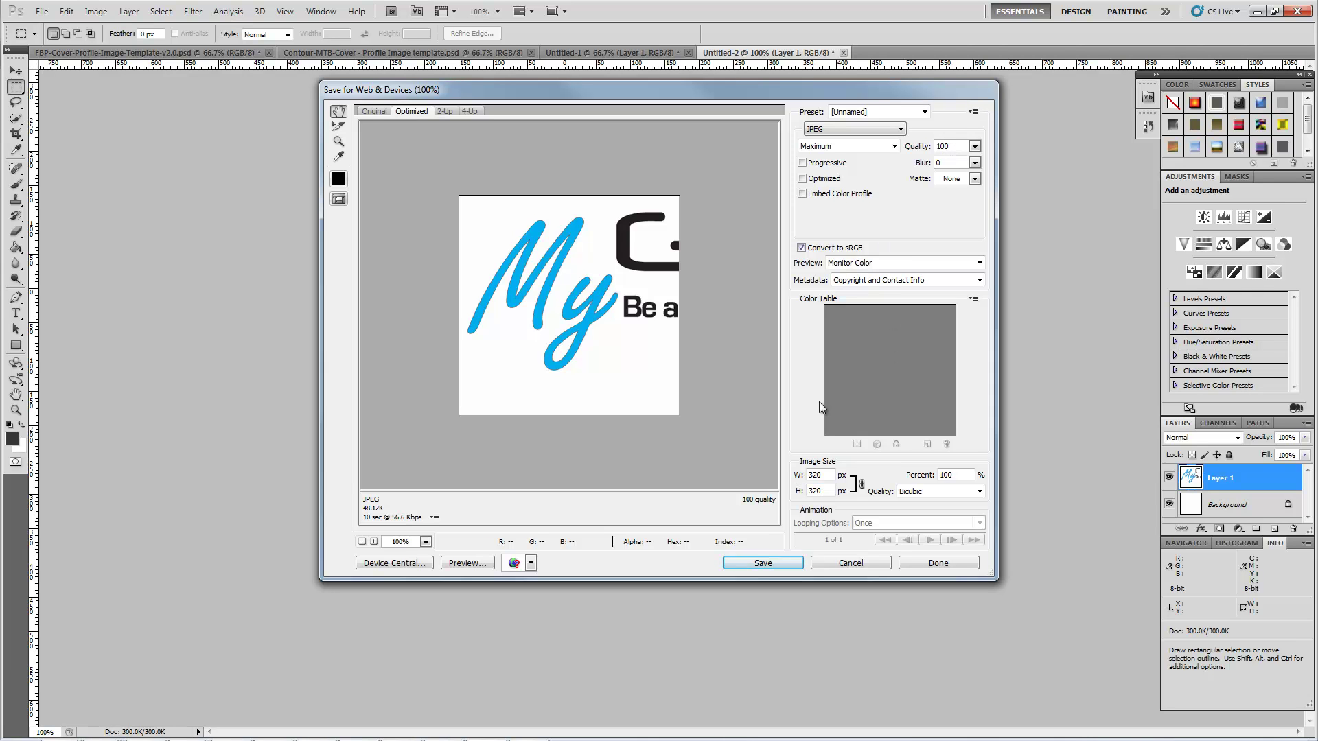
left_click(758, 564)
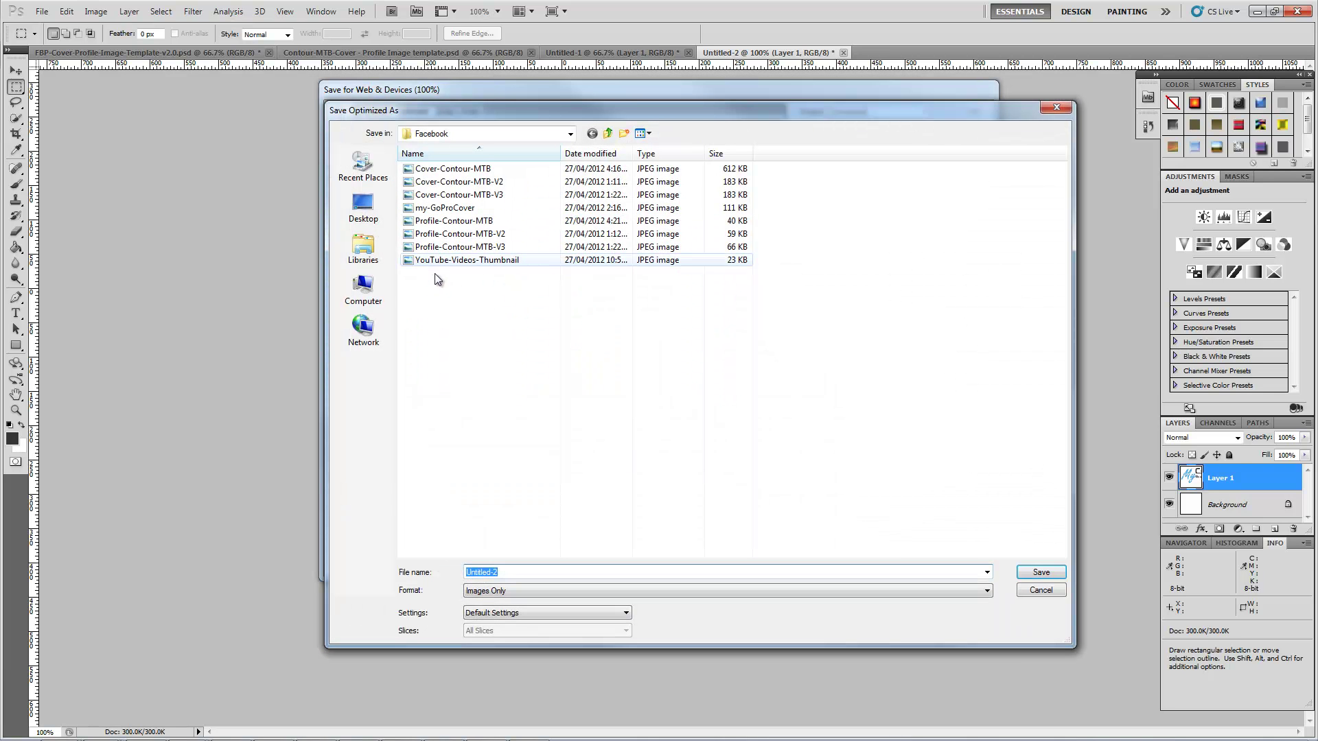
left_click(445, 208)
double_click(499, 575)
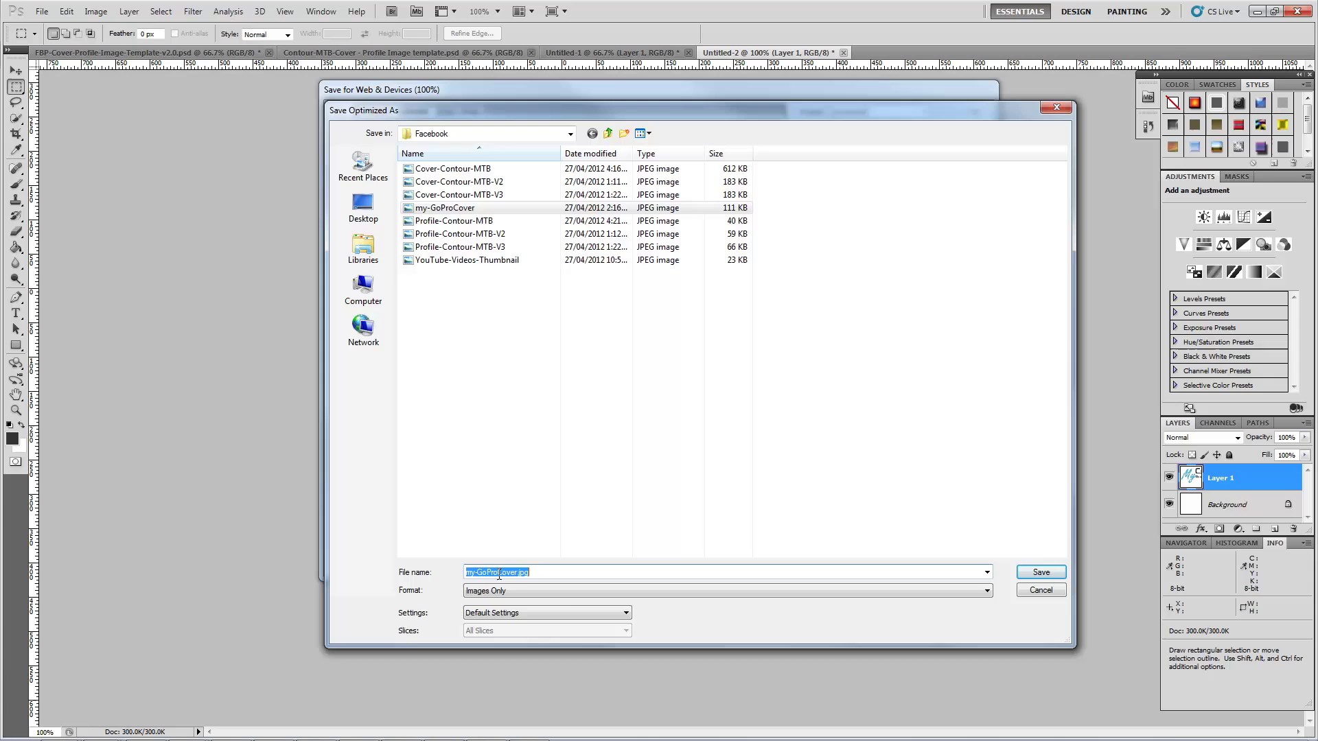
left_click_drag(498, 573, 520, 571)
type("Profiel")
key("Return")
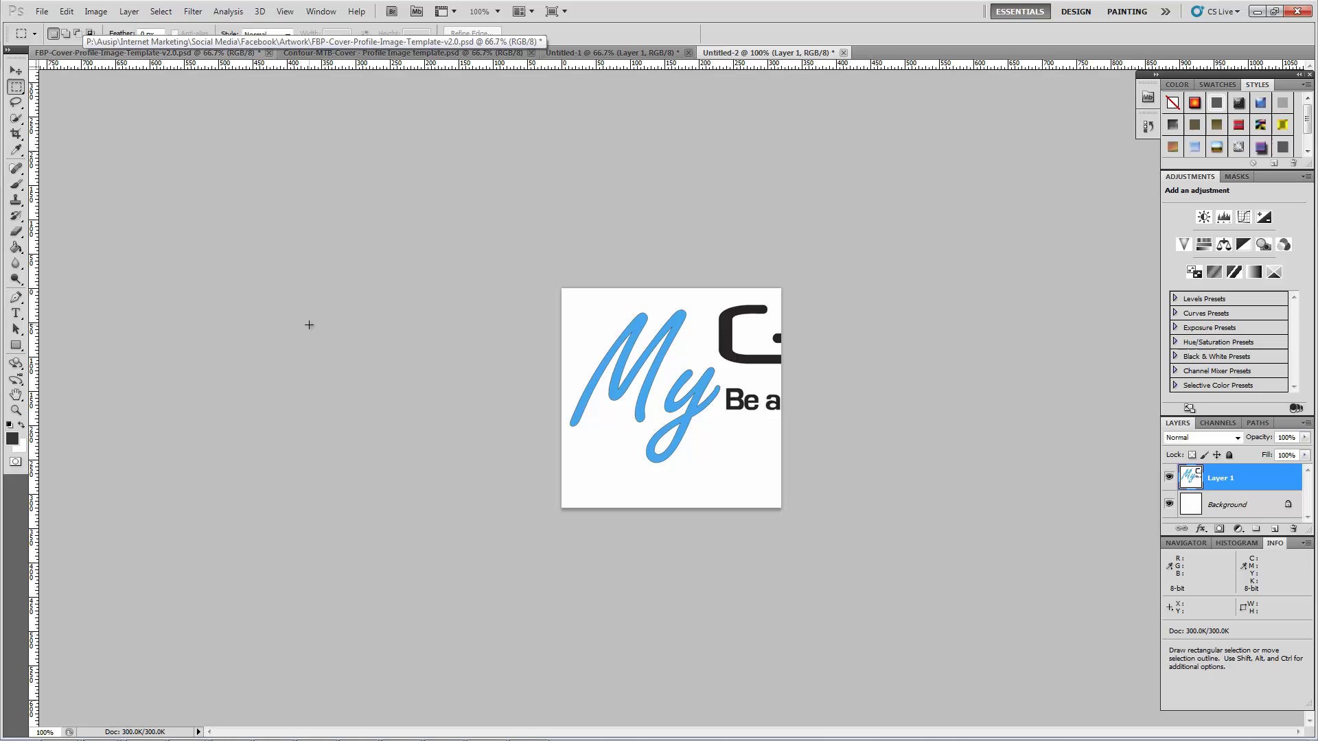
Upload my-GoProCover as the my-GoPro page's cover photo and save the change.
key("alt+Tab")
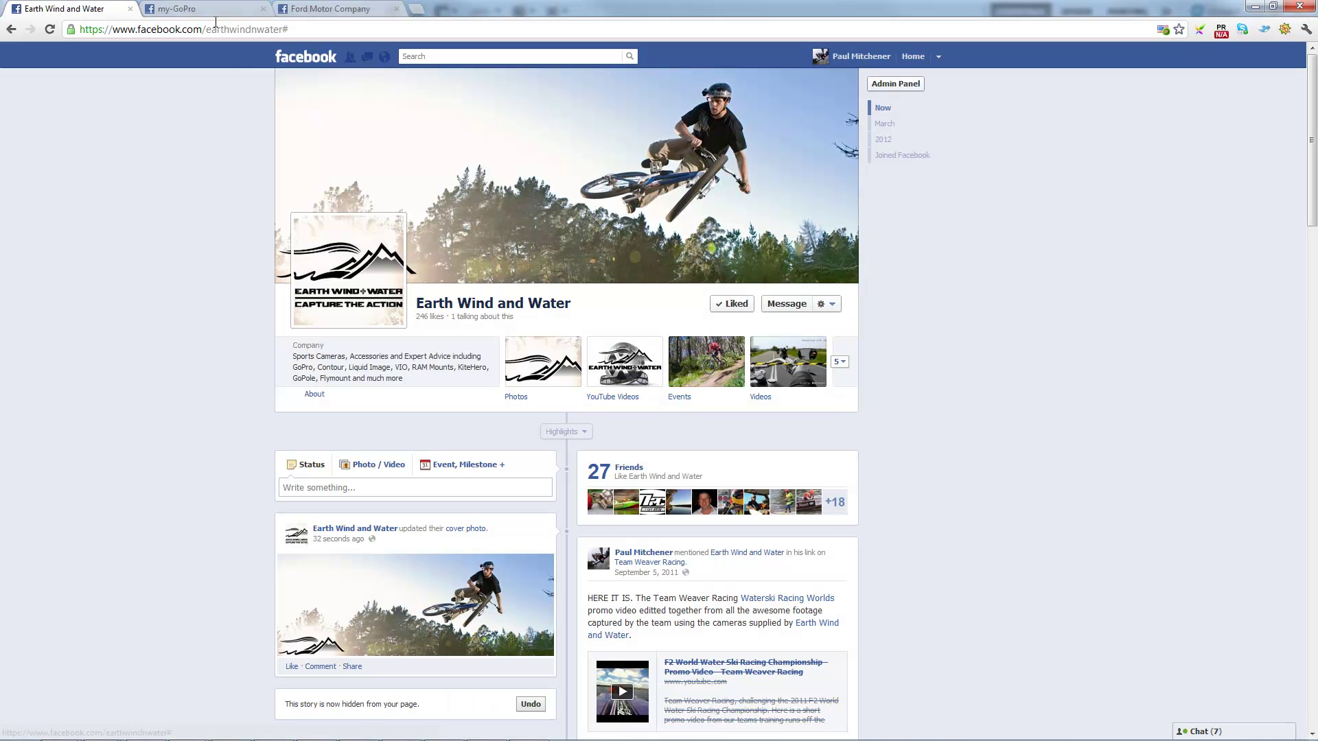
left_click(206, 9)
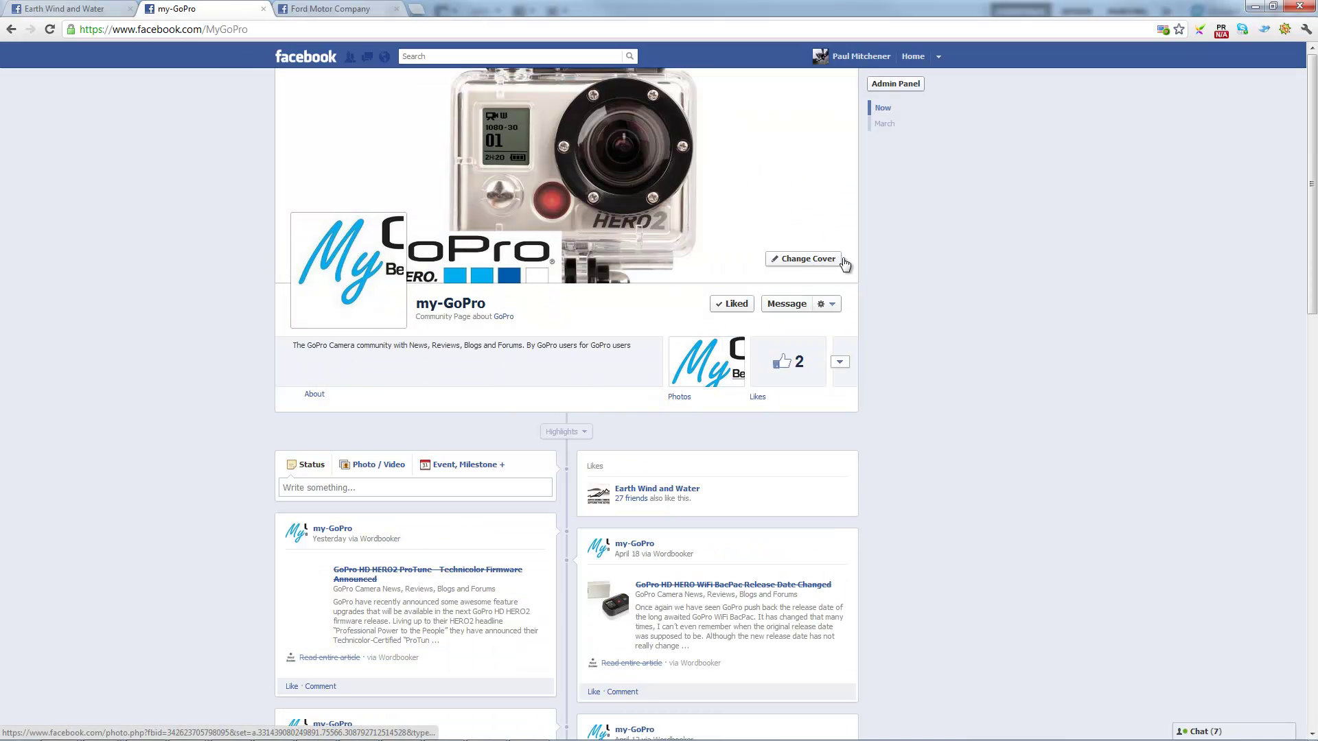
left_click(809, 267)
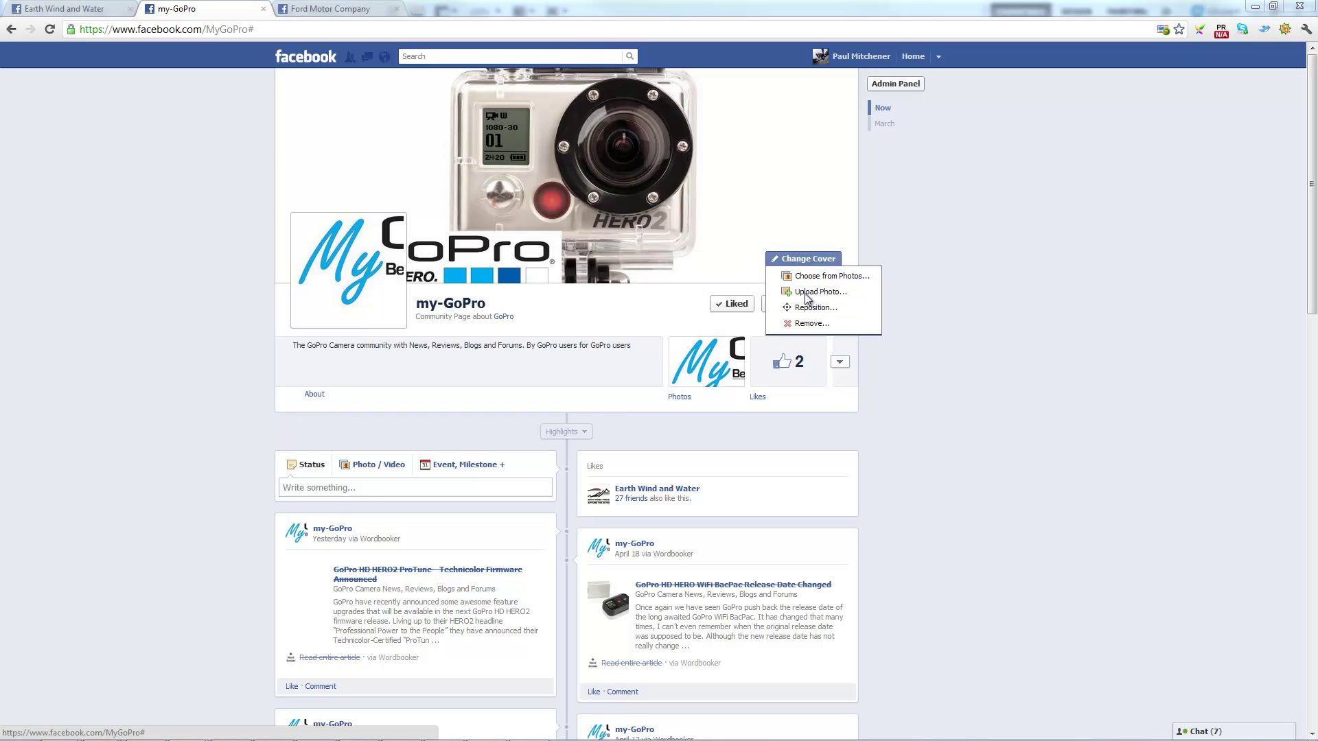
left_click(808, 293)
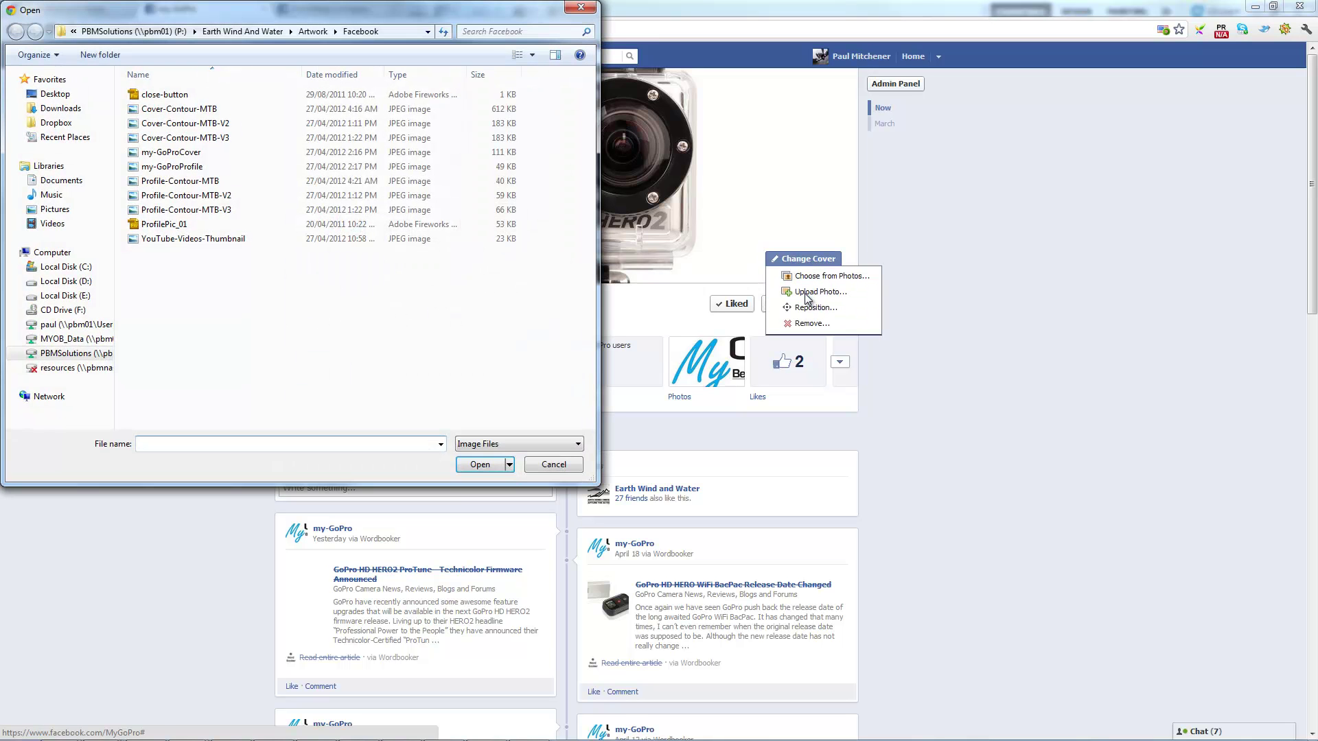
double_click(190, 157)
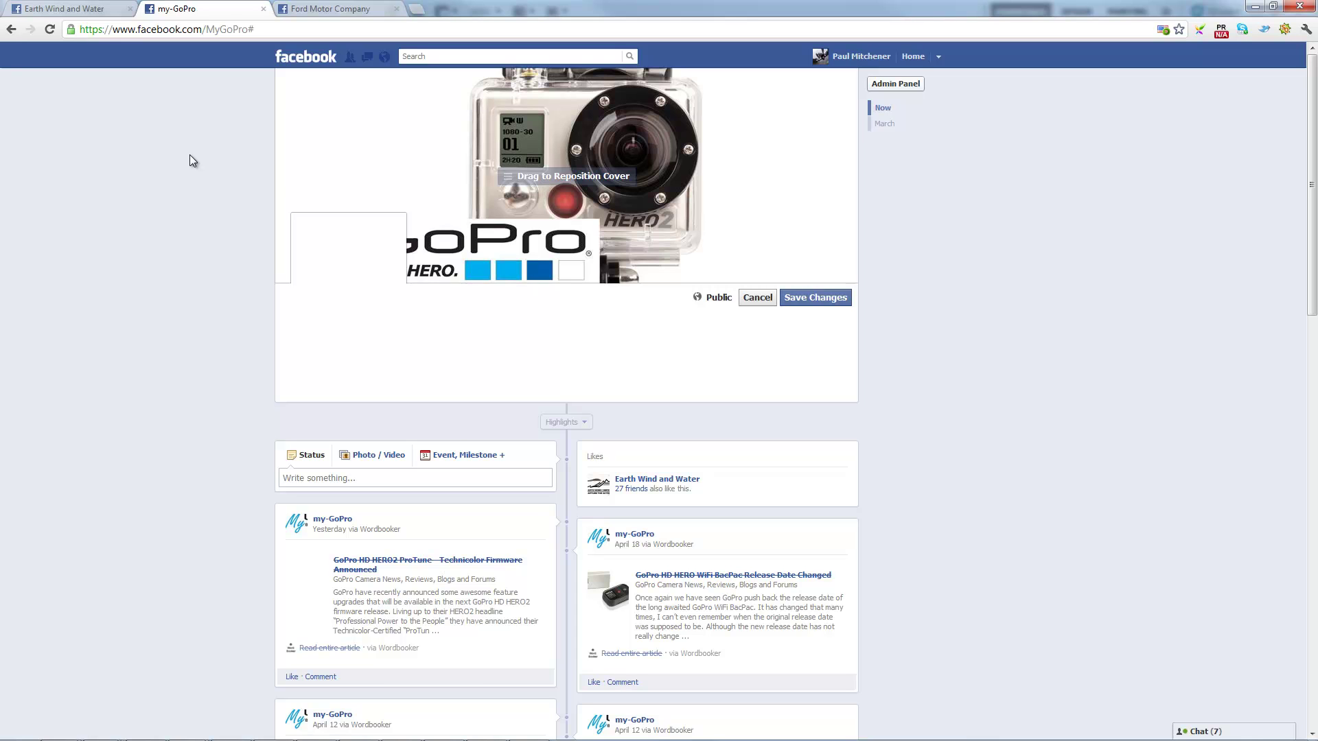
left_click(801, 299)
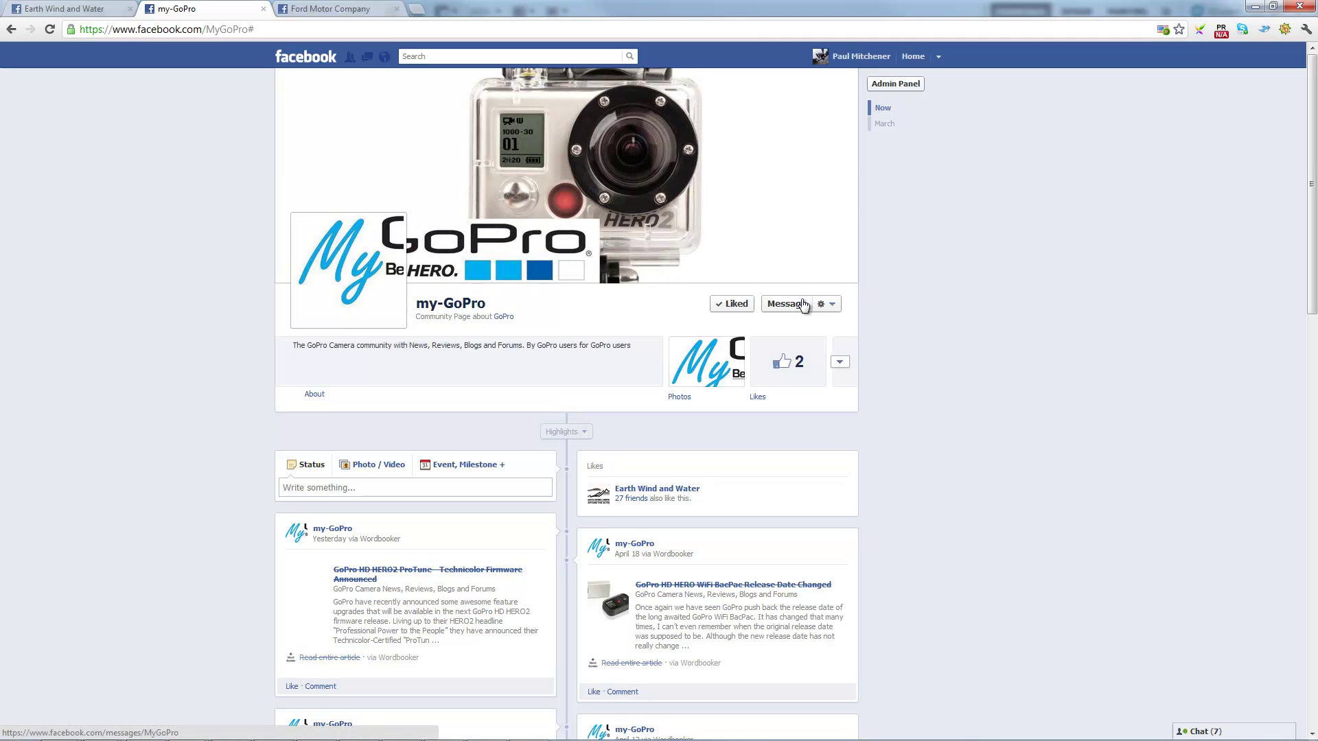
Upload my-GoProProfile as the my-GoPro page's new profile picture.
mouse_move(352, 267)
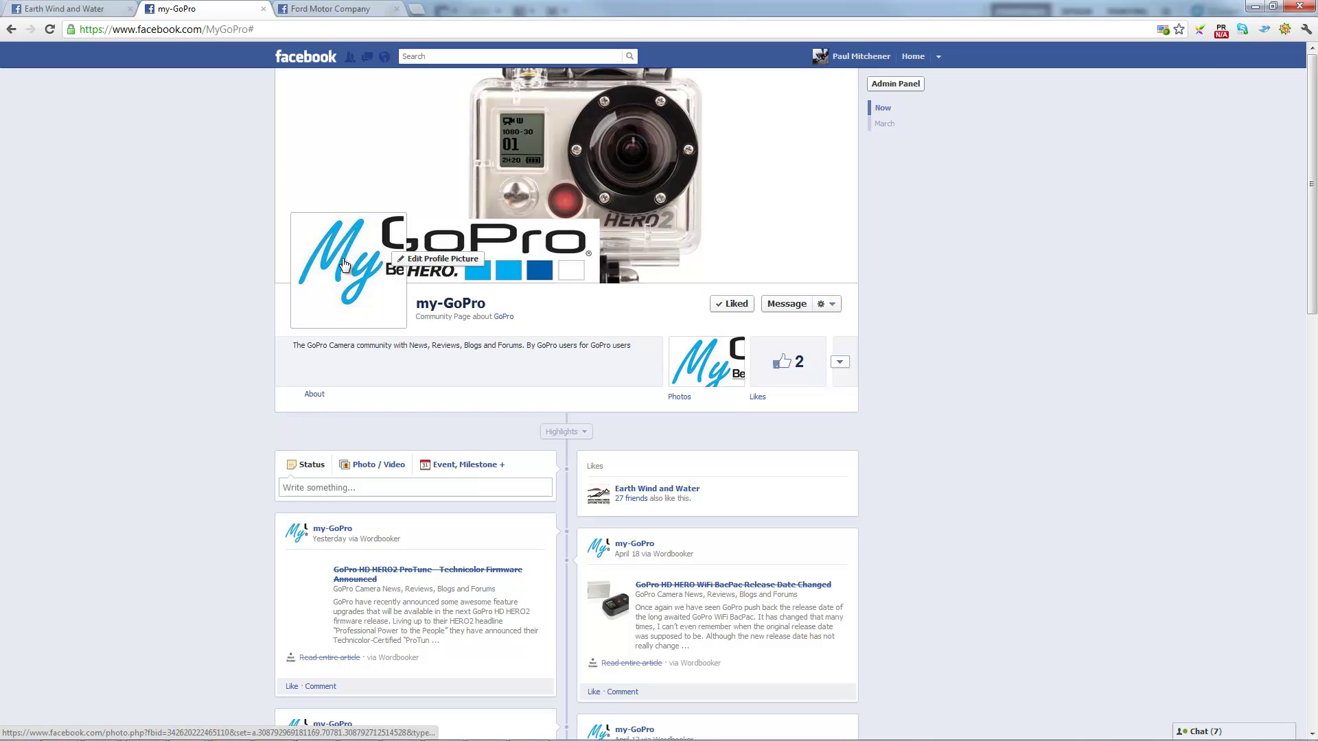
left_click(455, 261)
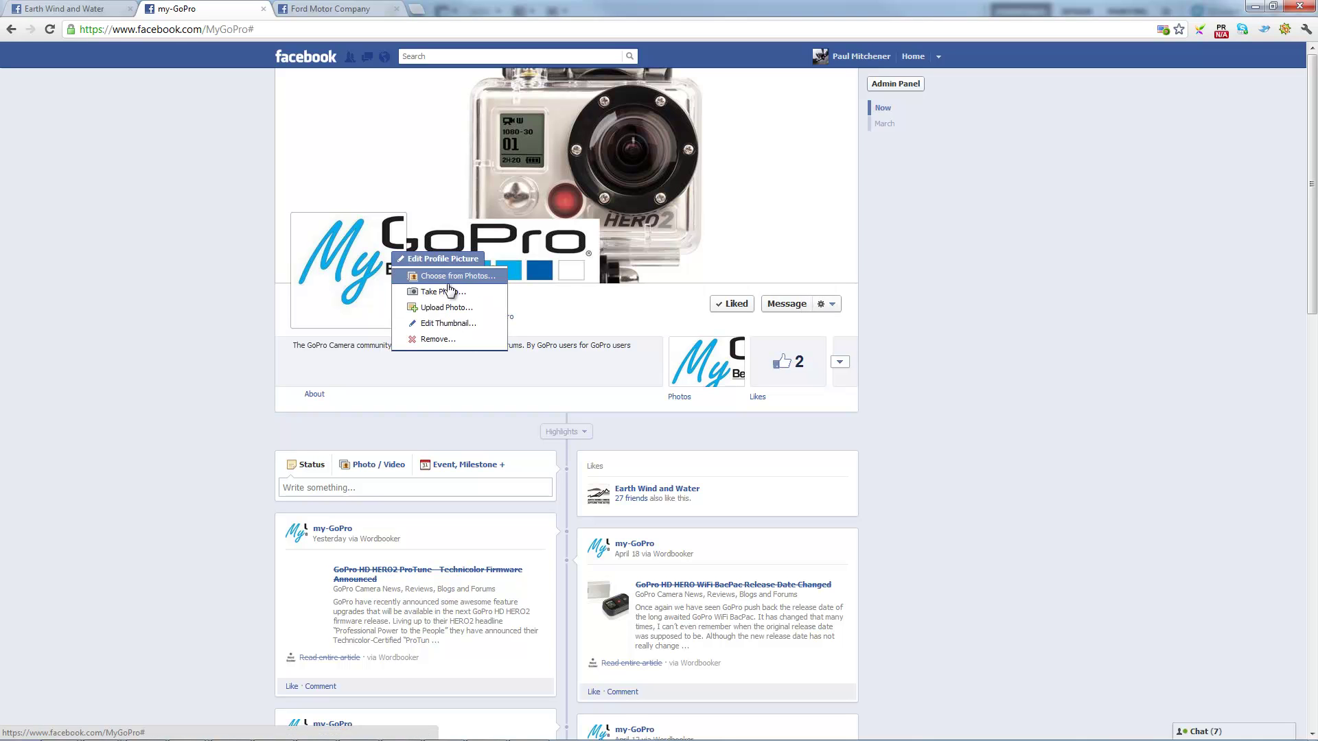
left_click(447, 309)
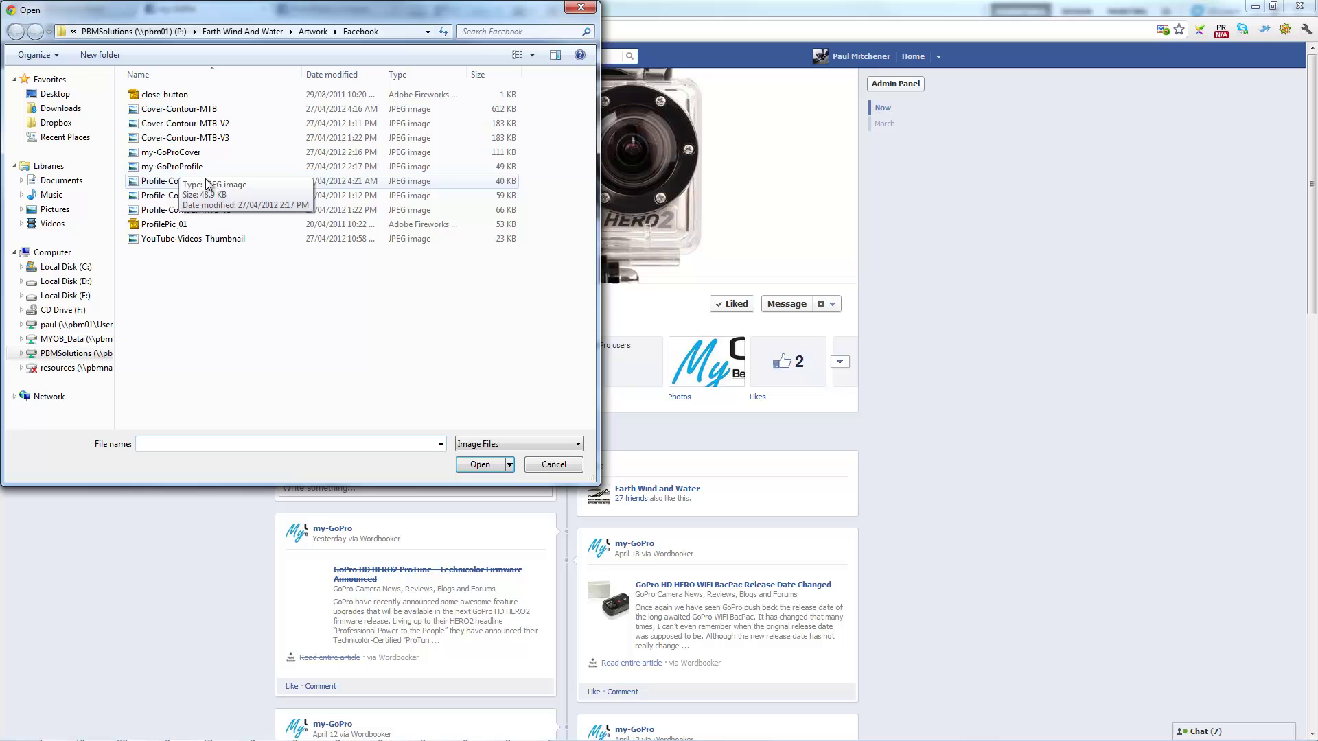
double_click(171, 167)
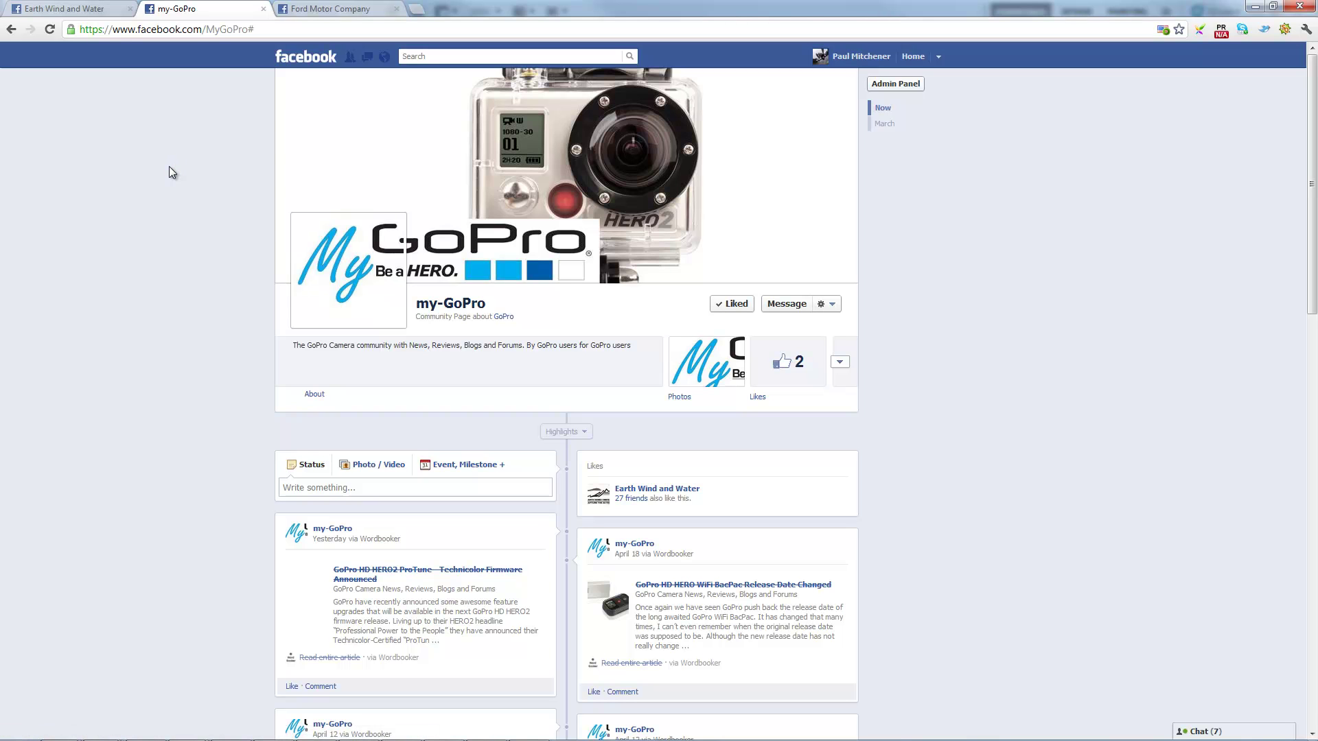
Inspect the 'Be a HERO' profile picture to confirm it lines up with the GoPro HERO2 cover.
mouse_move(400, 237)
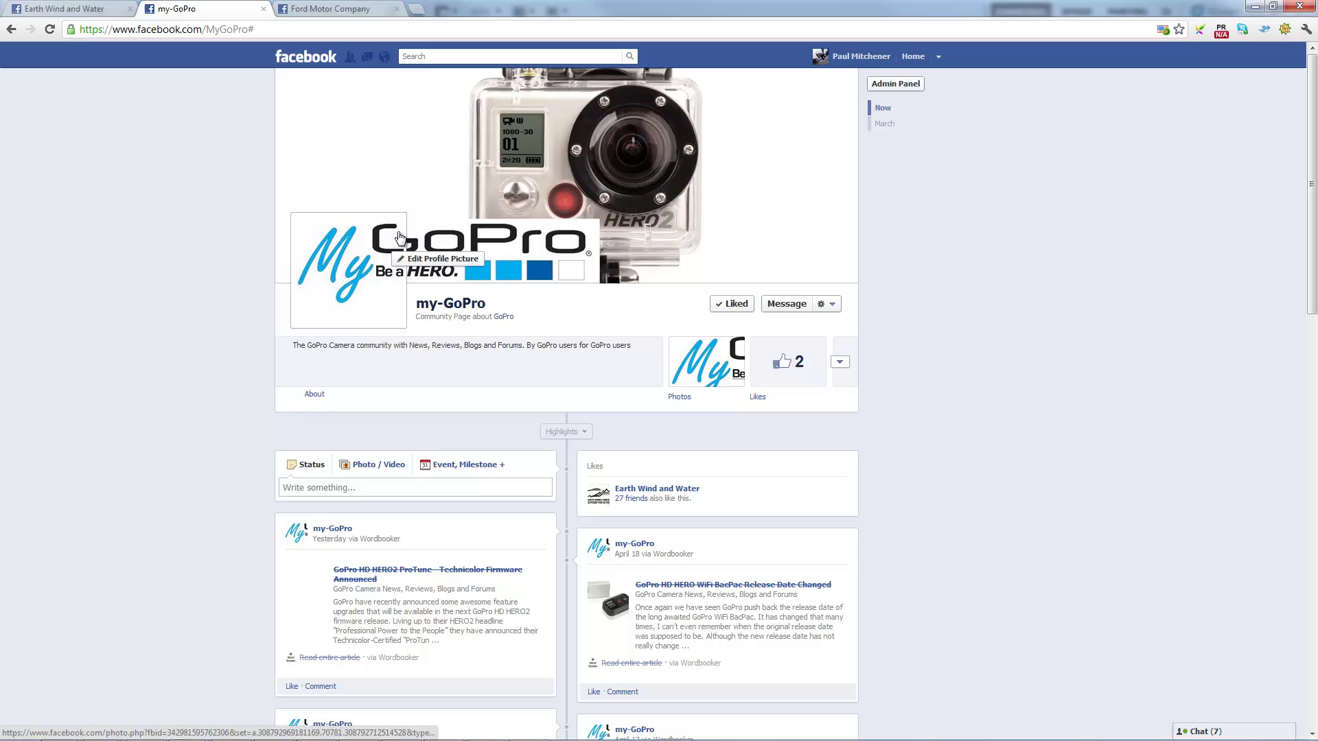